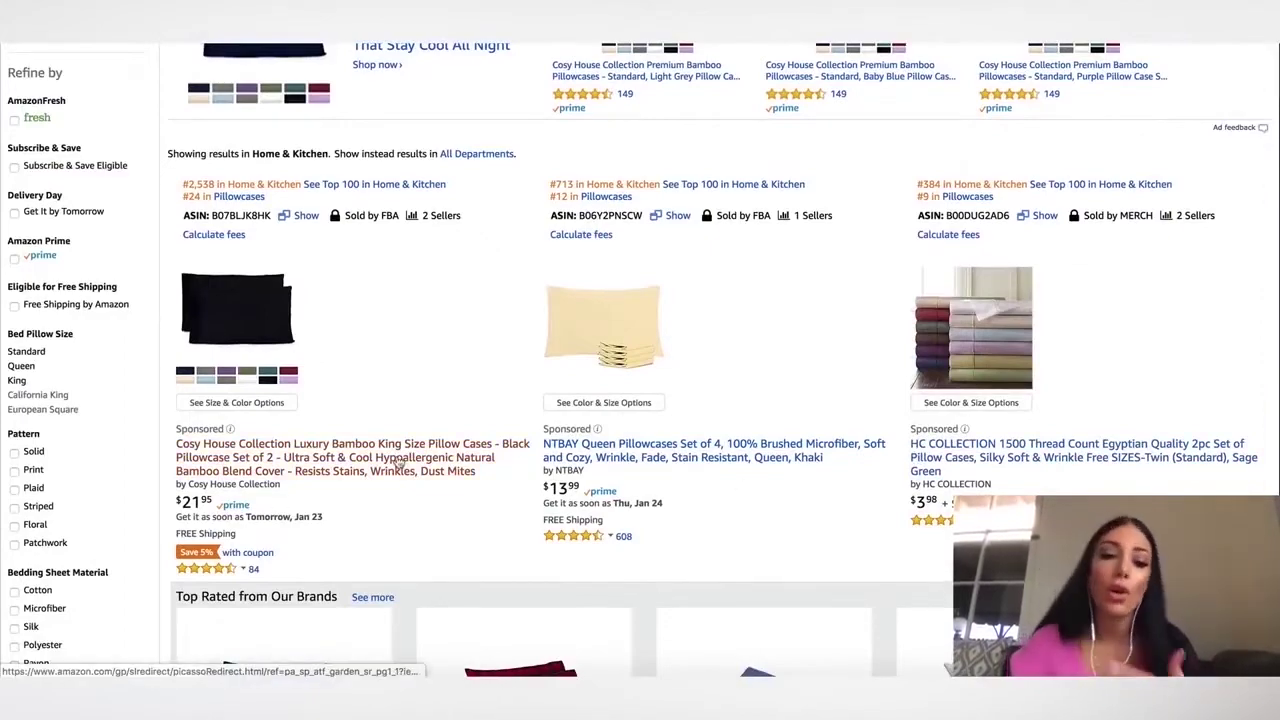
Open the Cosy House black king-size bamboo pillowcase listing and highlight its Home & Kitchen Best Sellers Rank in the product information
left_click(436, 441)
scroll(607, 411, "down", 5)
scroll(607, 411, "down", 15)
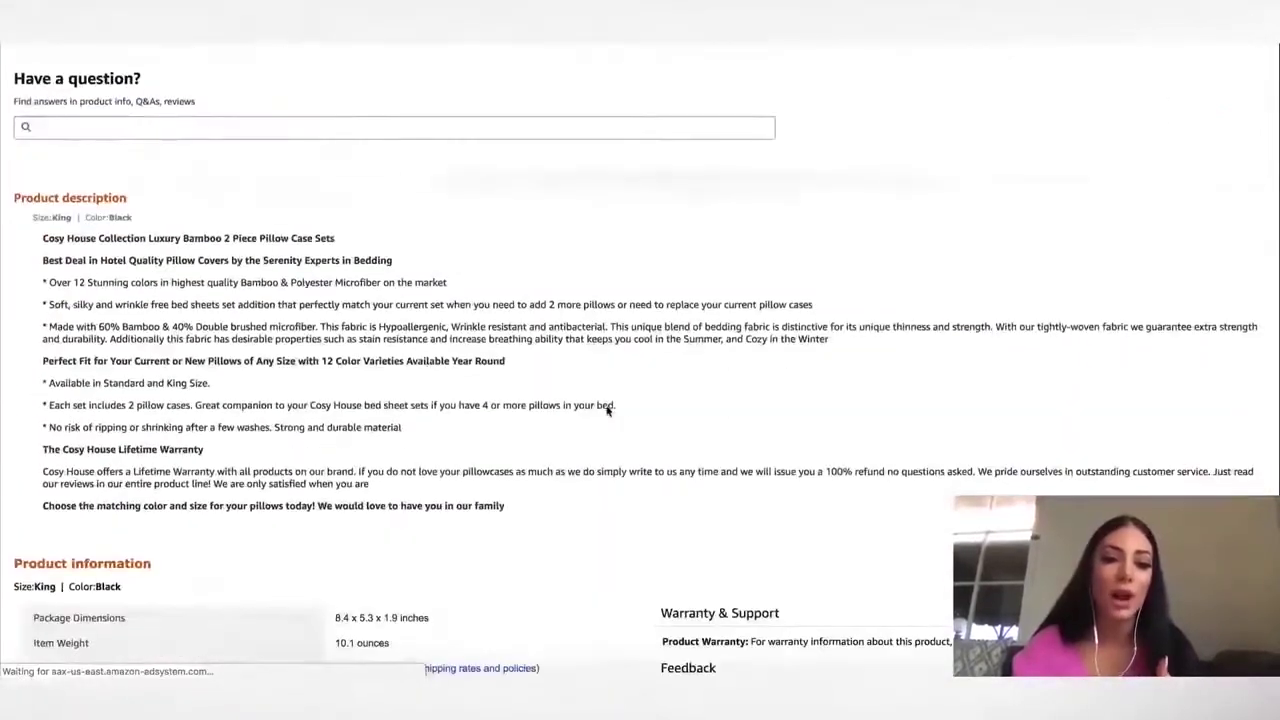
scroll(366, 403, "down", 1)
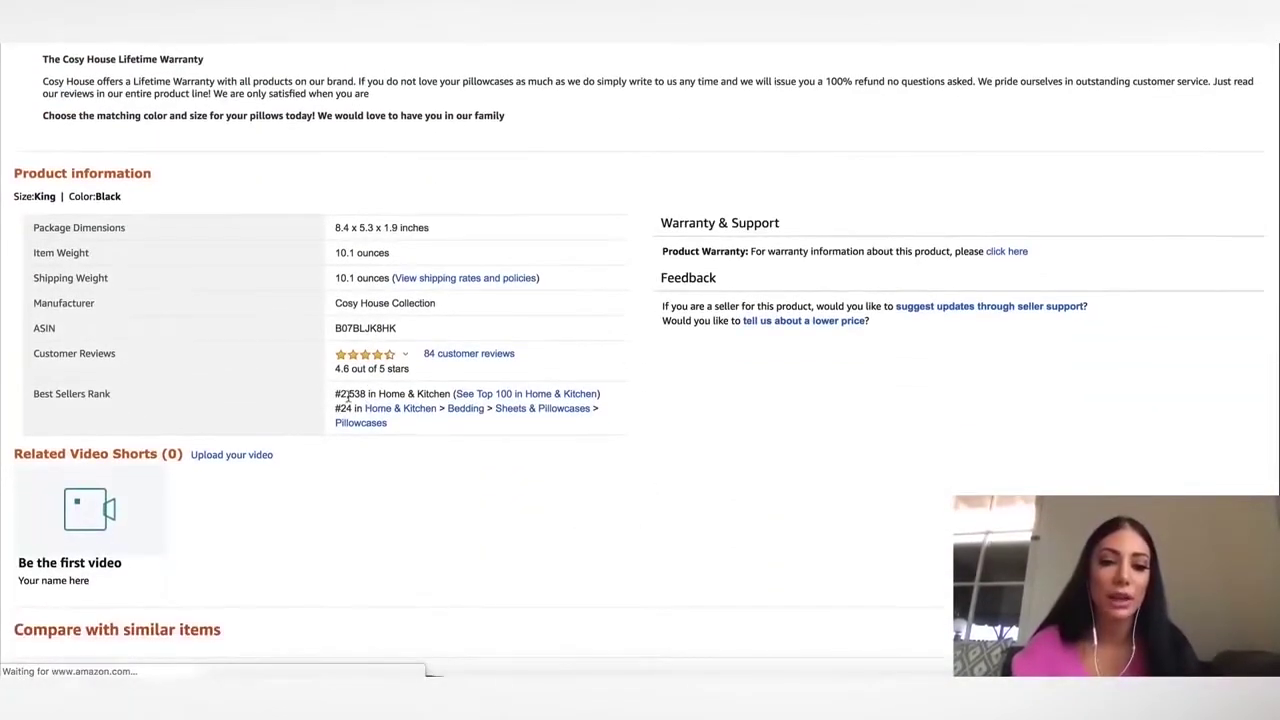
left_click_drag(335, 398, 453, 393)
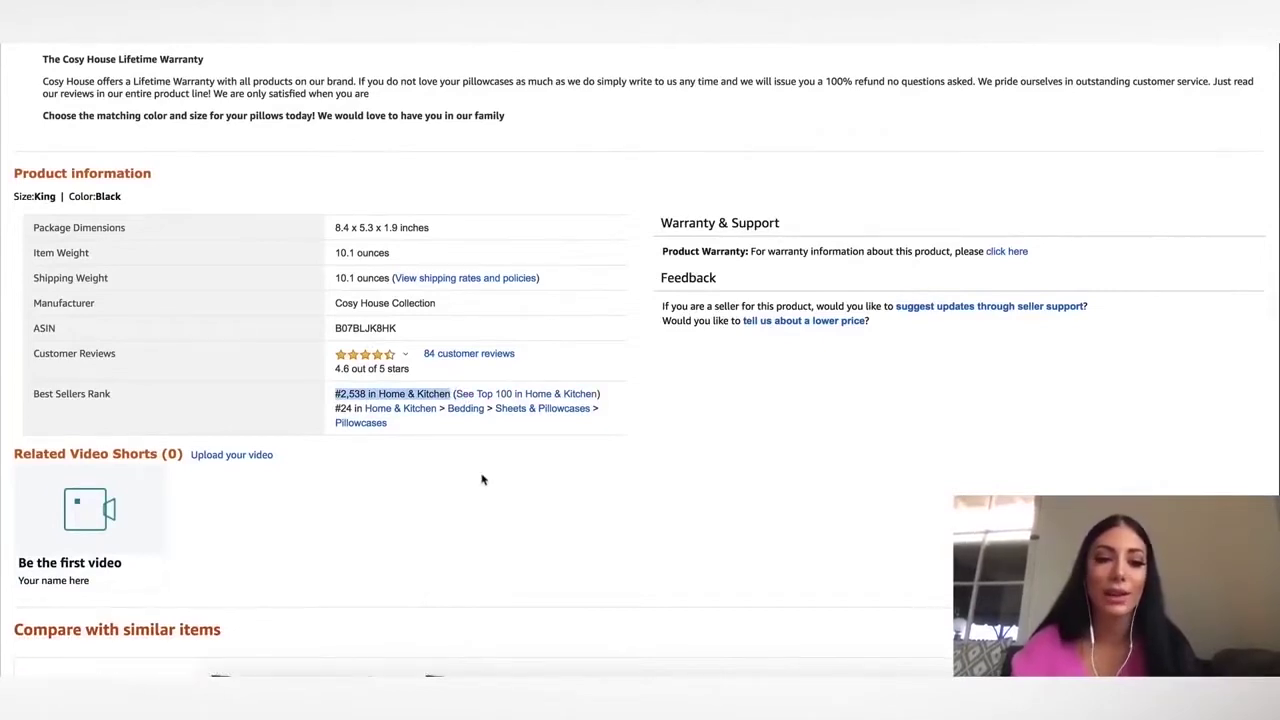
Return to the pillow case search results and run Helium 10's Xray product research on them, examining the success score
key("super+Left")
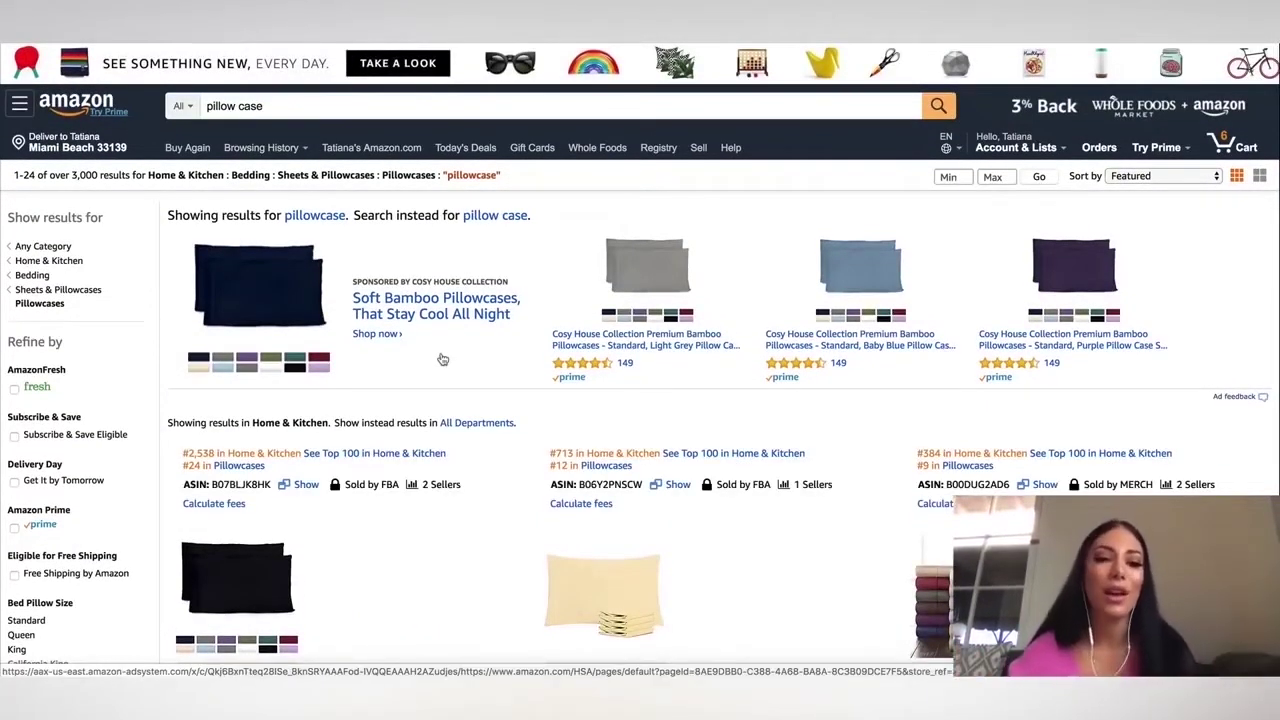
scroll(443, 359, "down", 1)
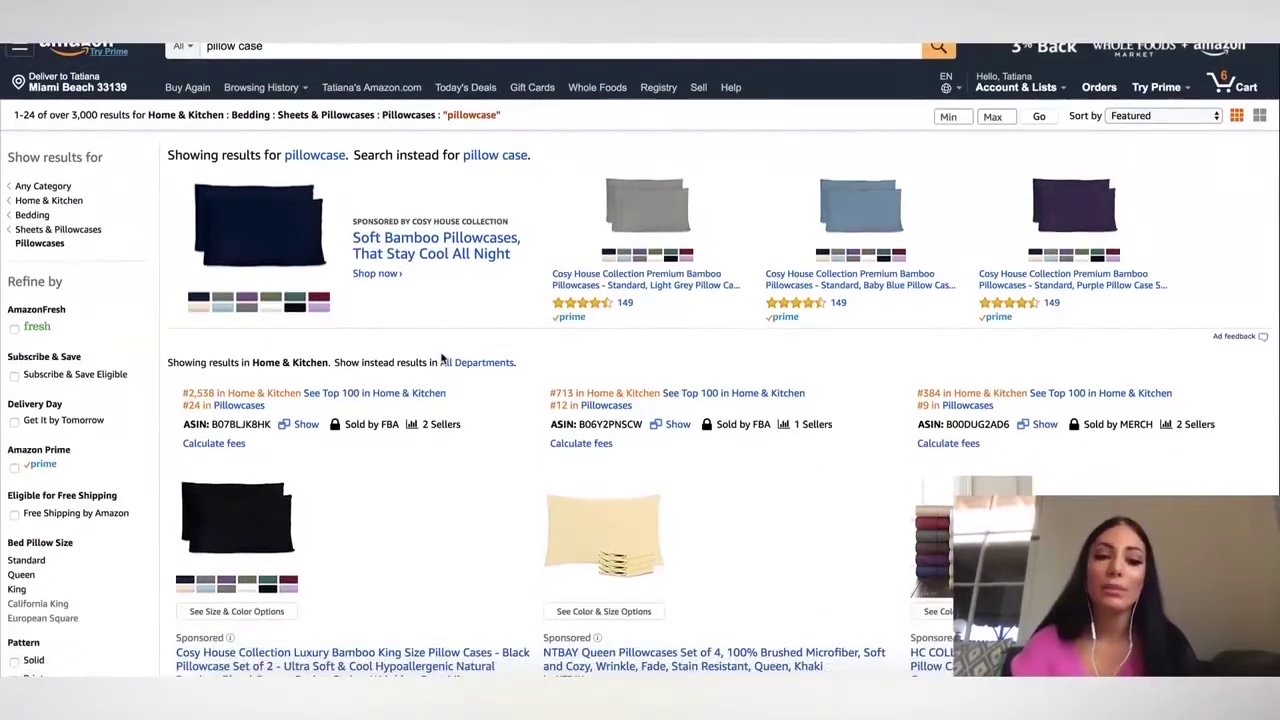
scroll(443, 359, "down", 1)
scroll(443, 359, "up", 2)
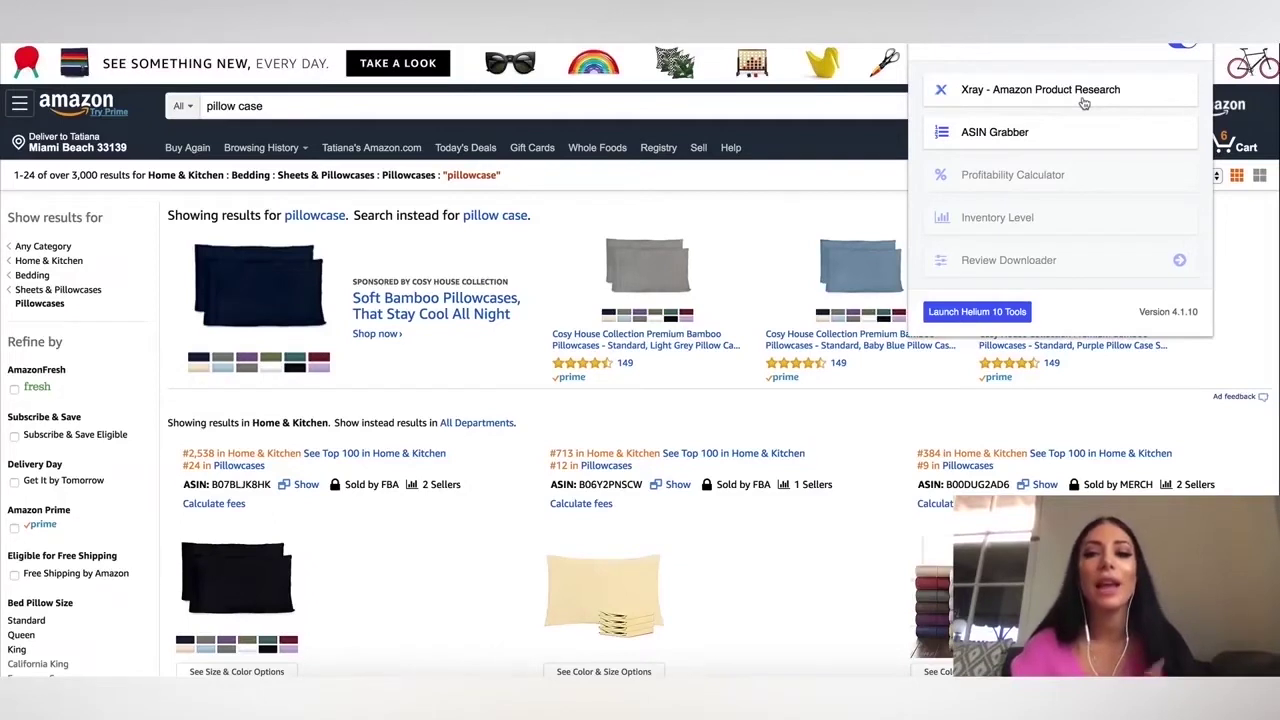
left_click(1082, 98)
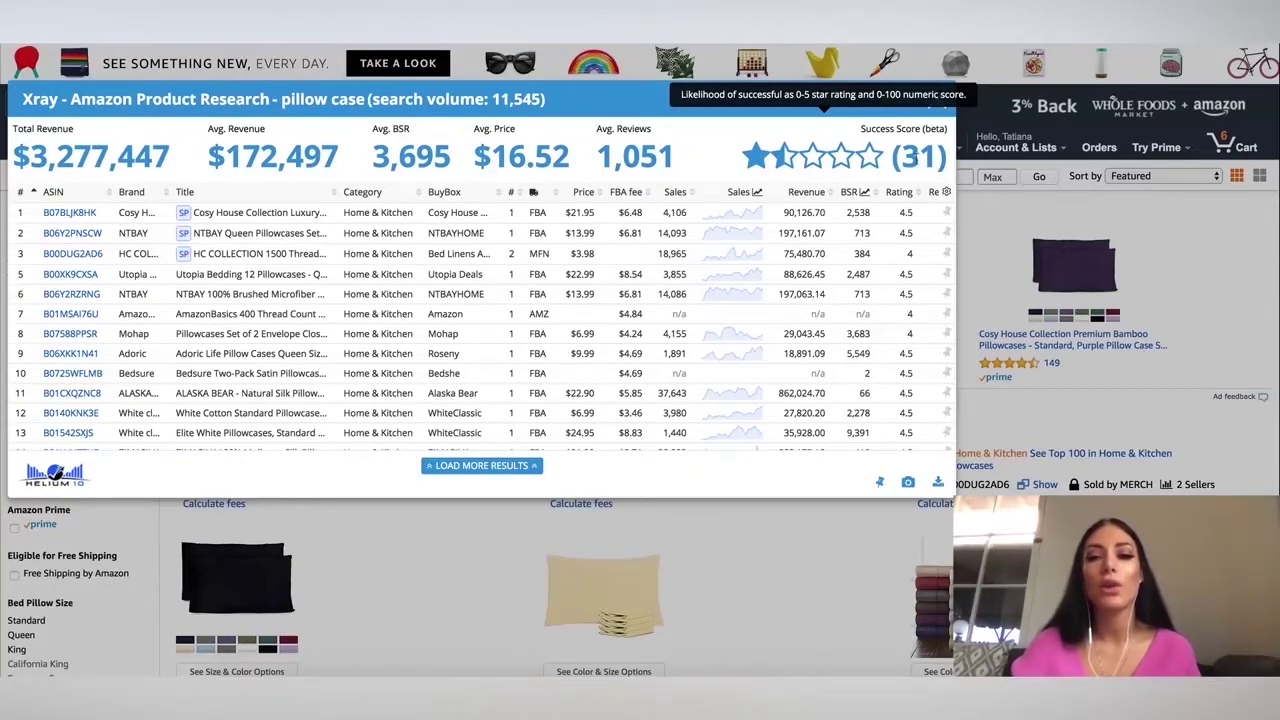
mouse_move(778, 160)
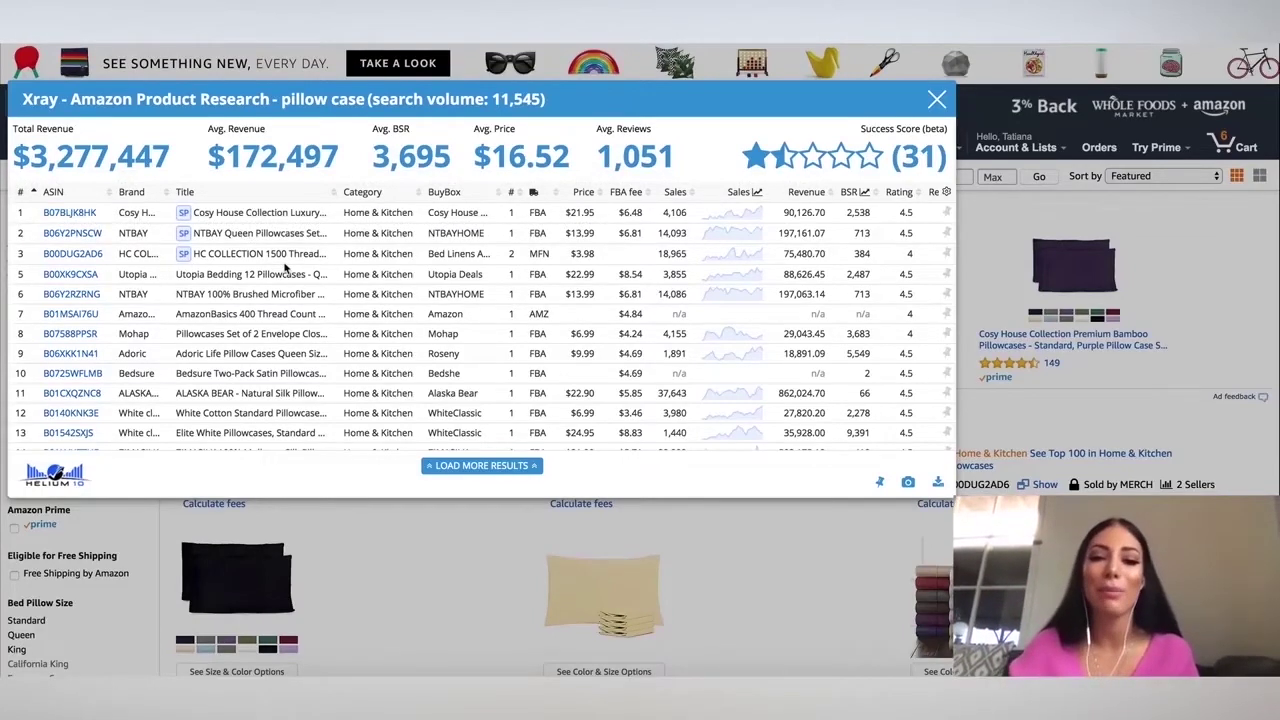
Load more Xray results and bring the revenue, BSR, rating and review count columns into view for comparison
scroll(285, 268, "down", 2)
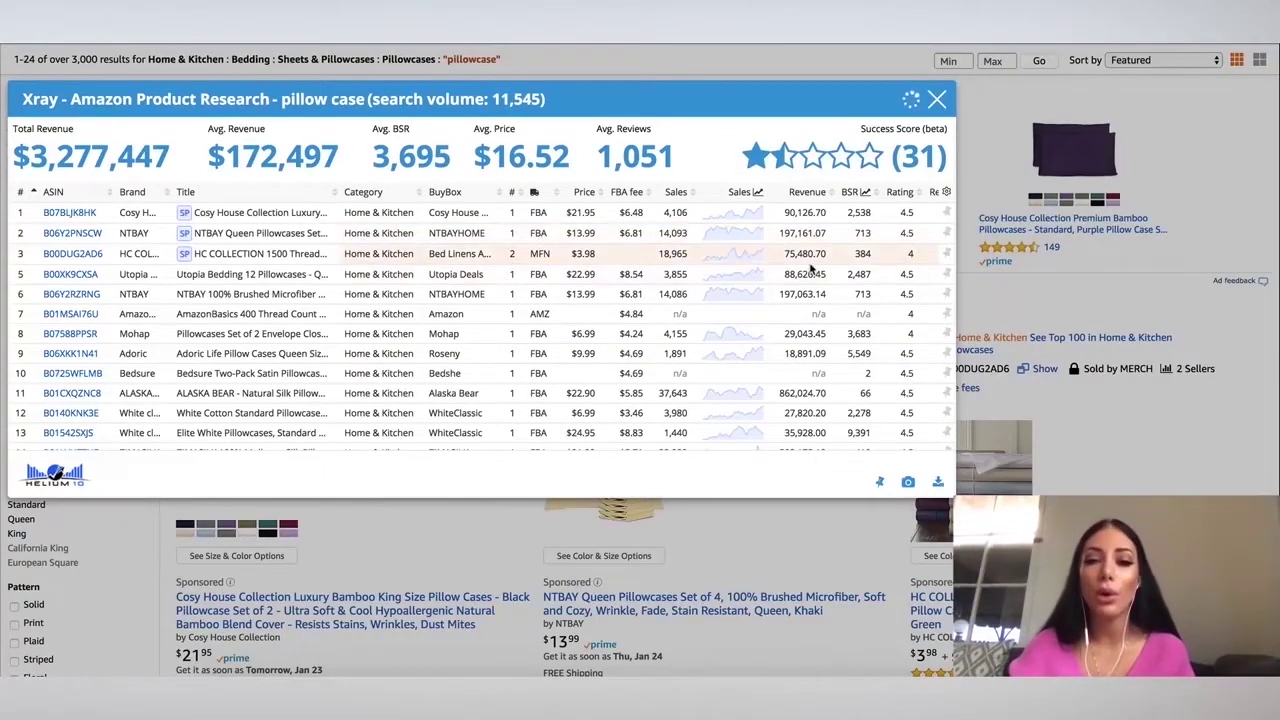
scroll(812, 268, "left", 1)
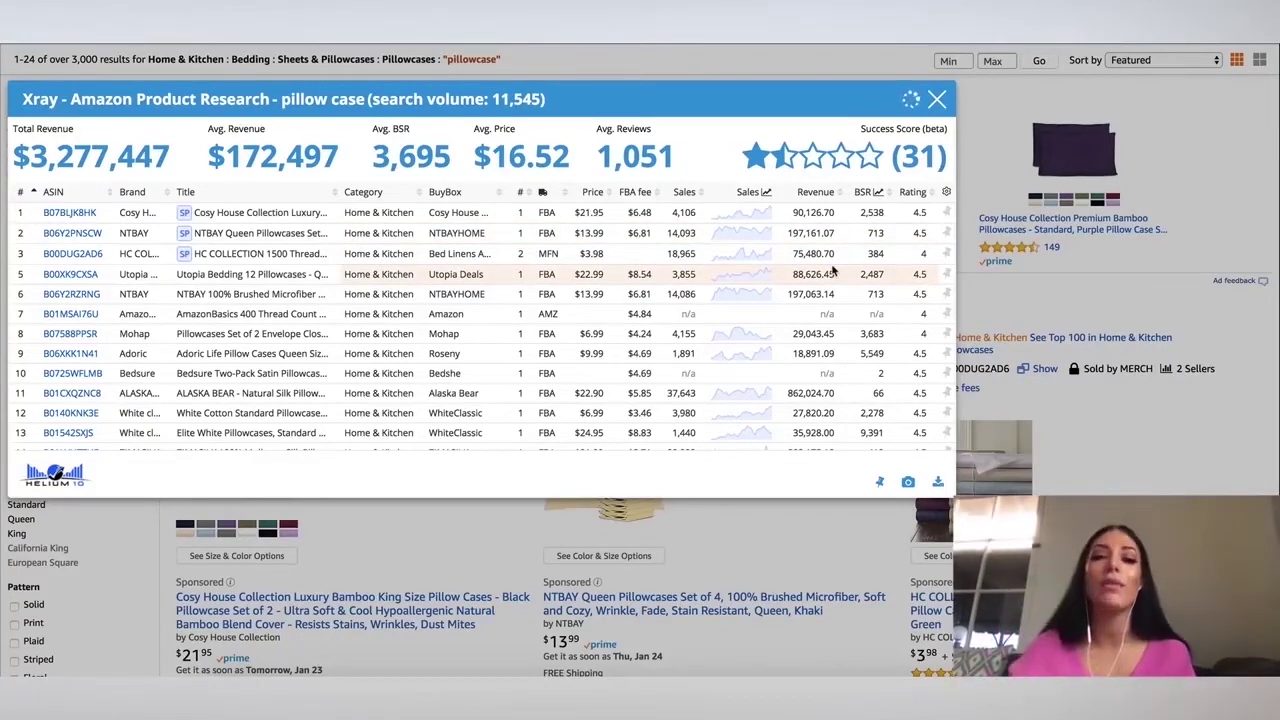
scroll(832, 268, "left", 1)
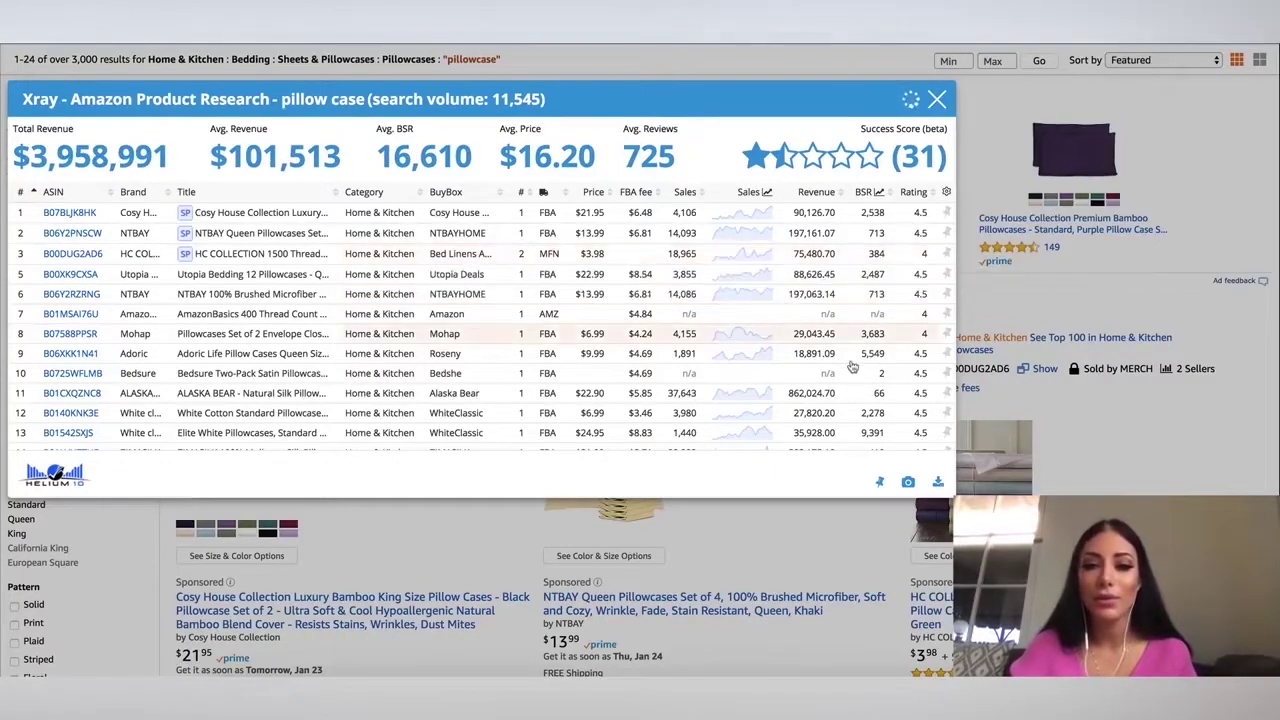
scroll(835, 300, "right", 3)
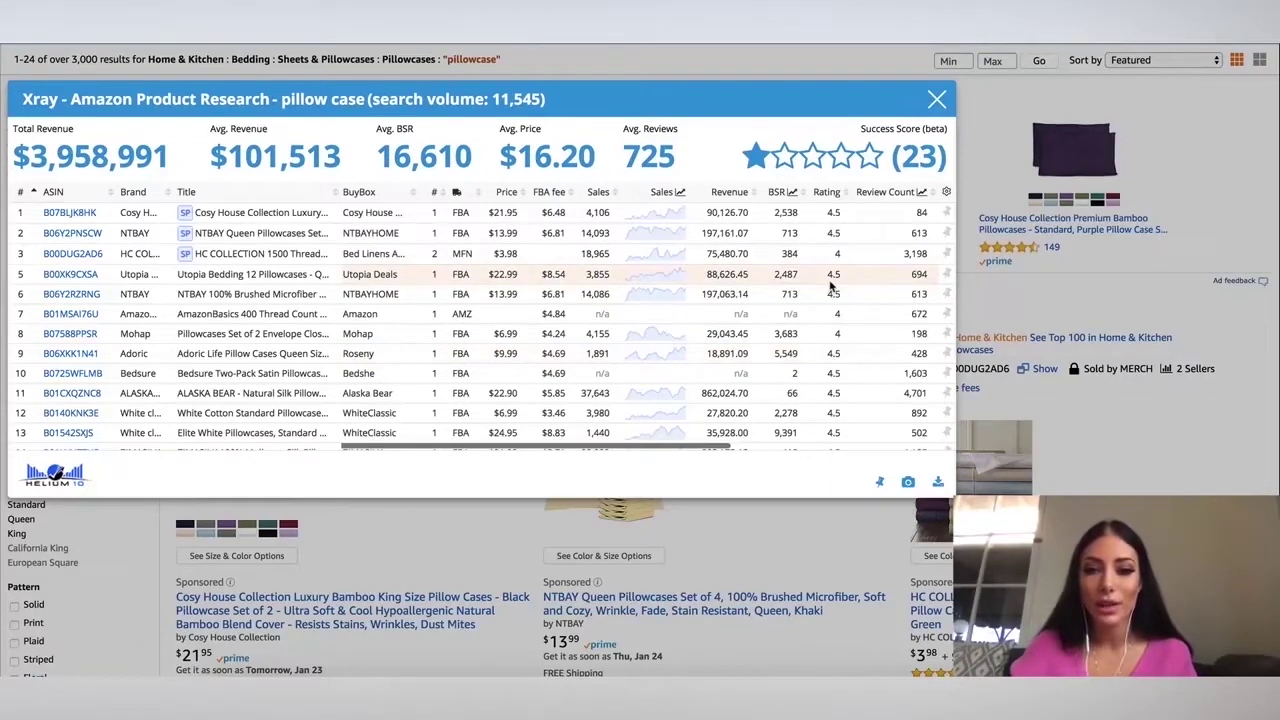
scroll(830, 286, "right", 1)
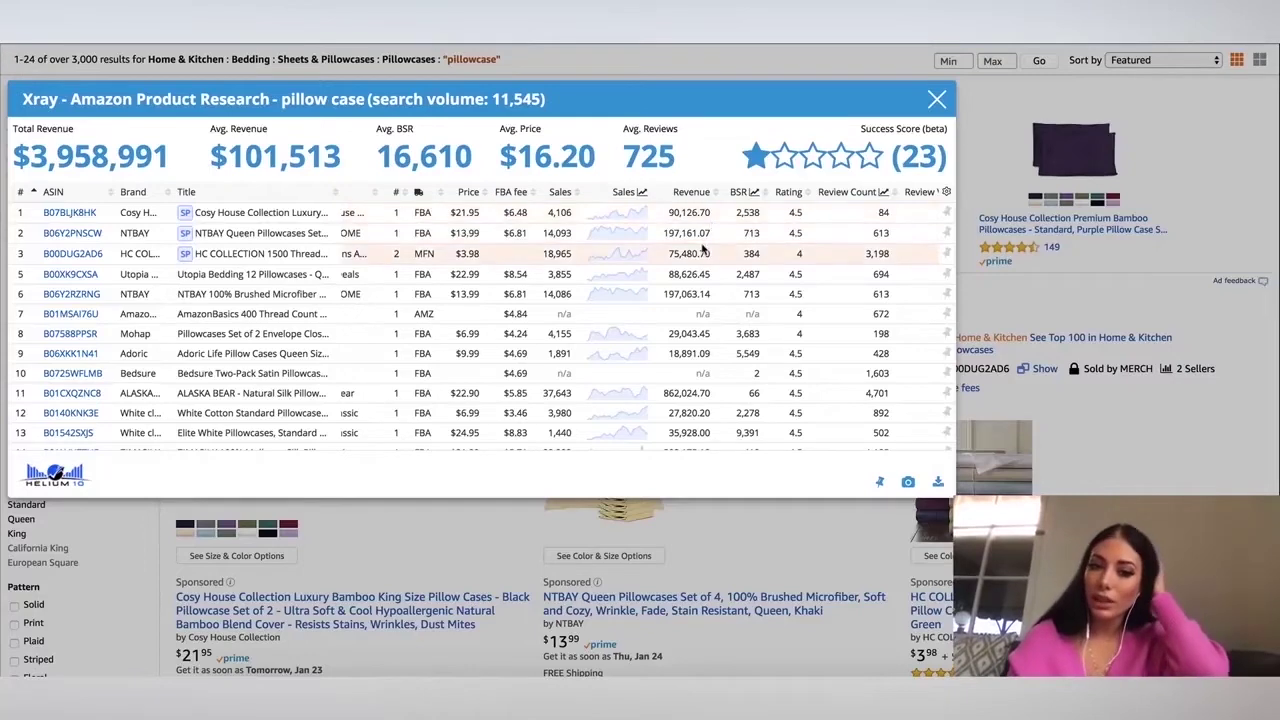
Examine the review counts against the revenue of the individual pillowcase products throughout the Xray table
scroll(707, 264, "down", 1)
scroll(707, 264, "down", 1)
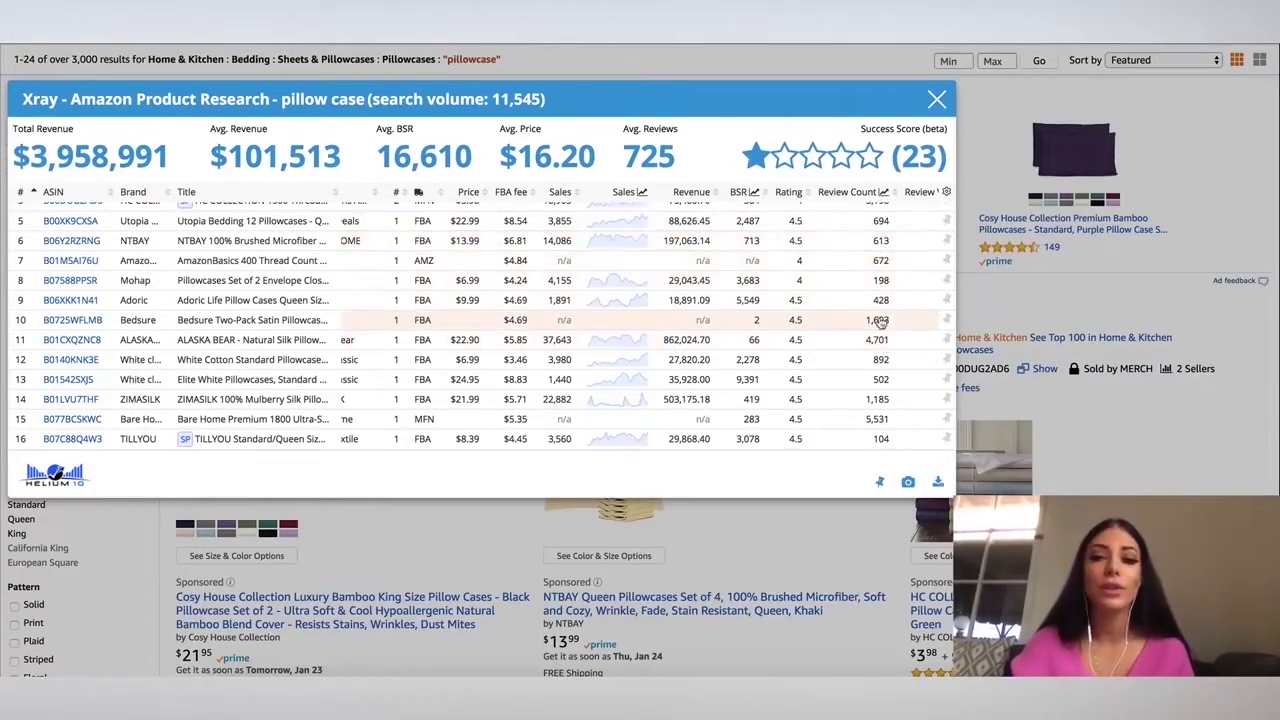
scroll(878, 321, "down", 1)
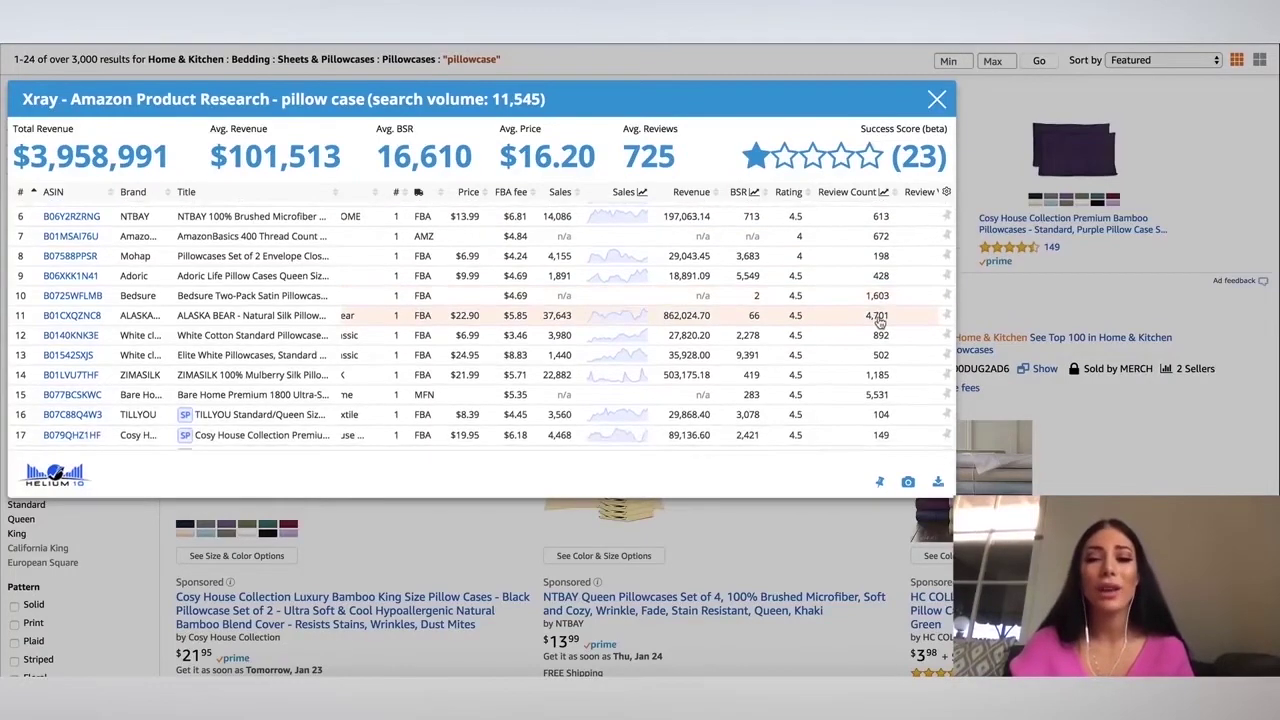
scroll(878, 321, "down", 1)
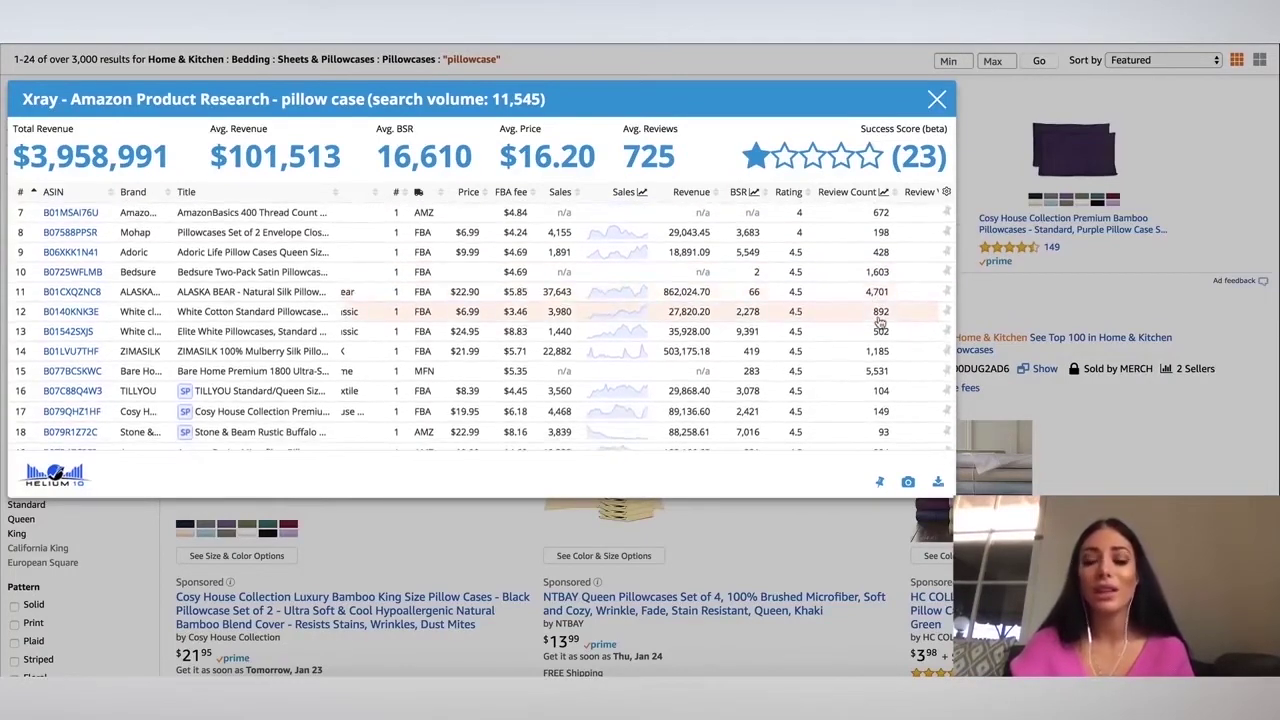
scroll(878, 321, "down", 1)
scroll(878, 321, "down", 1)
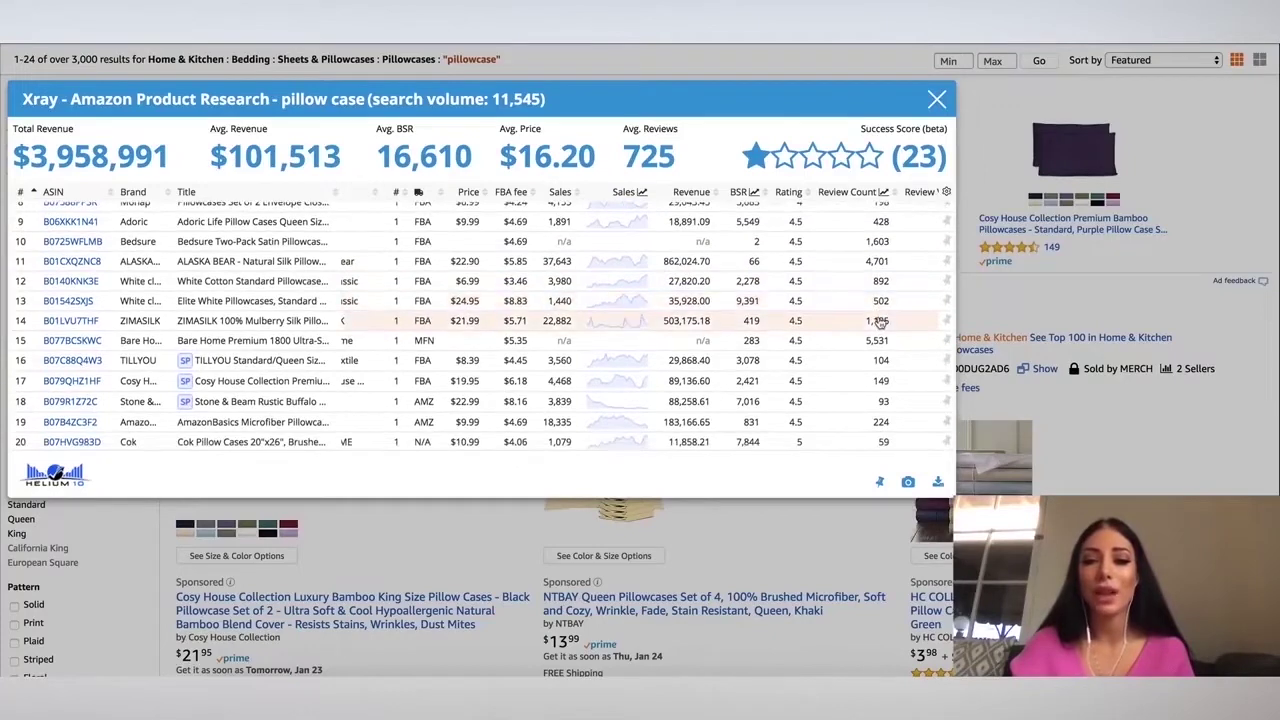
scroll(878, 321, "down", 1)
scroll(879, 322, "down", 1)
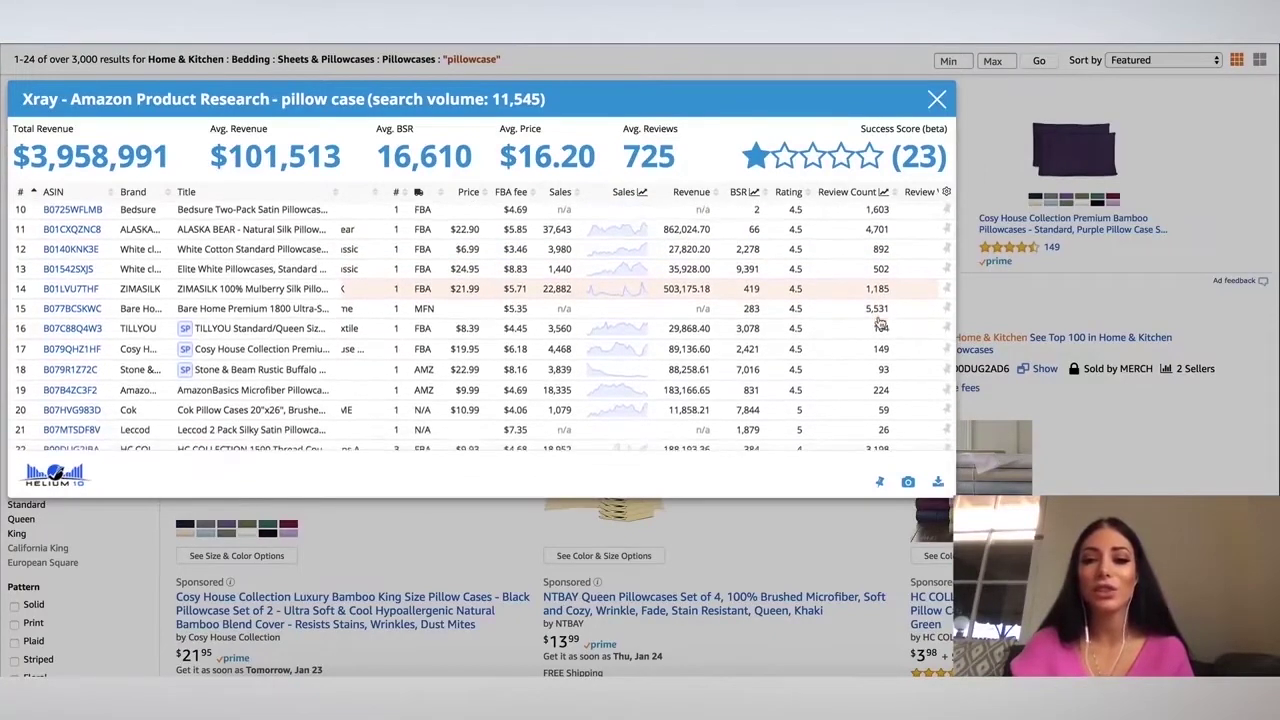
scroll(879, 323, "down", 1)
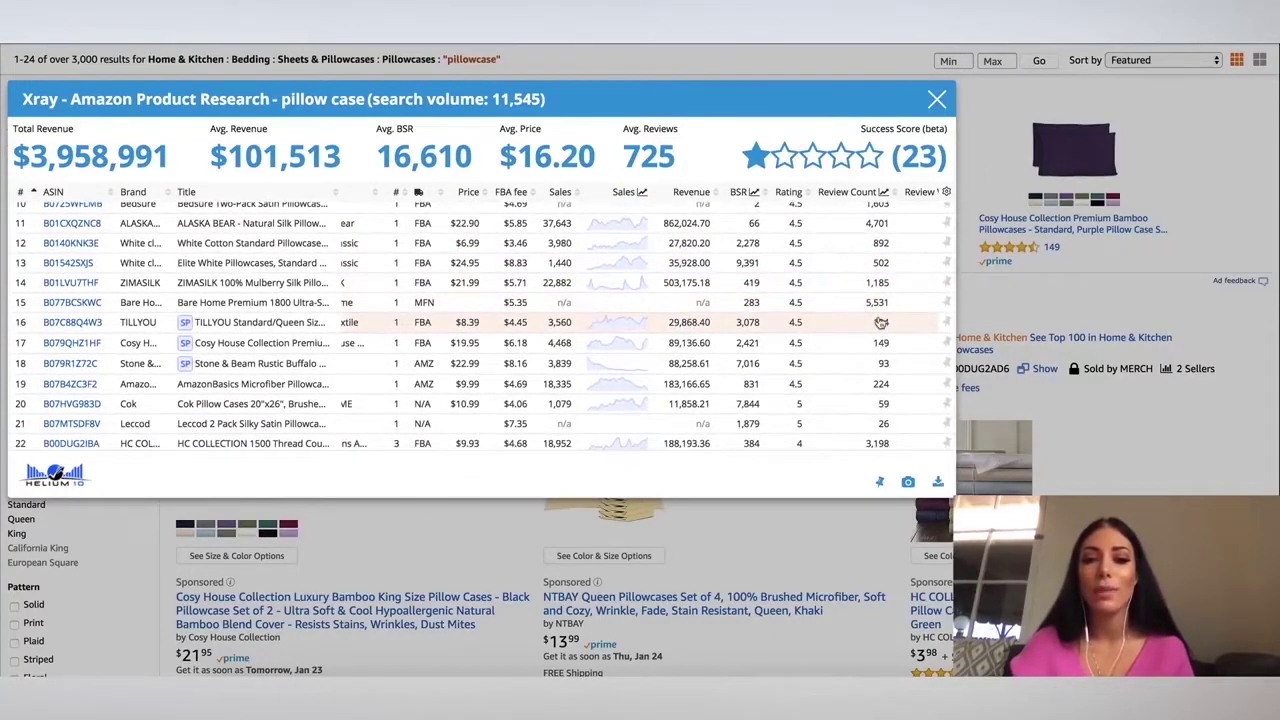
scroll(879, 322, "down", 1)
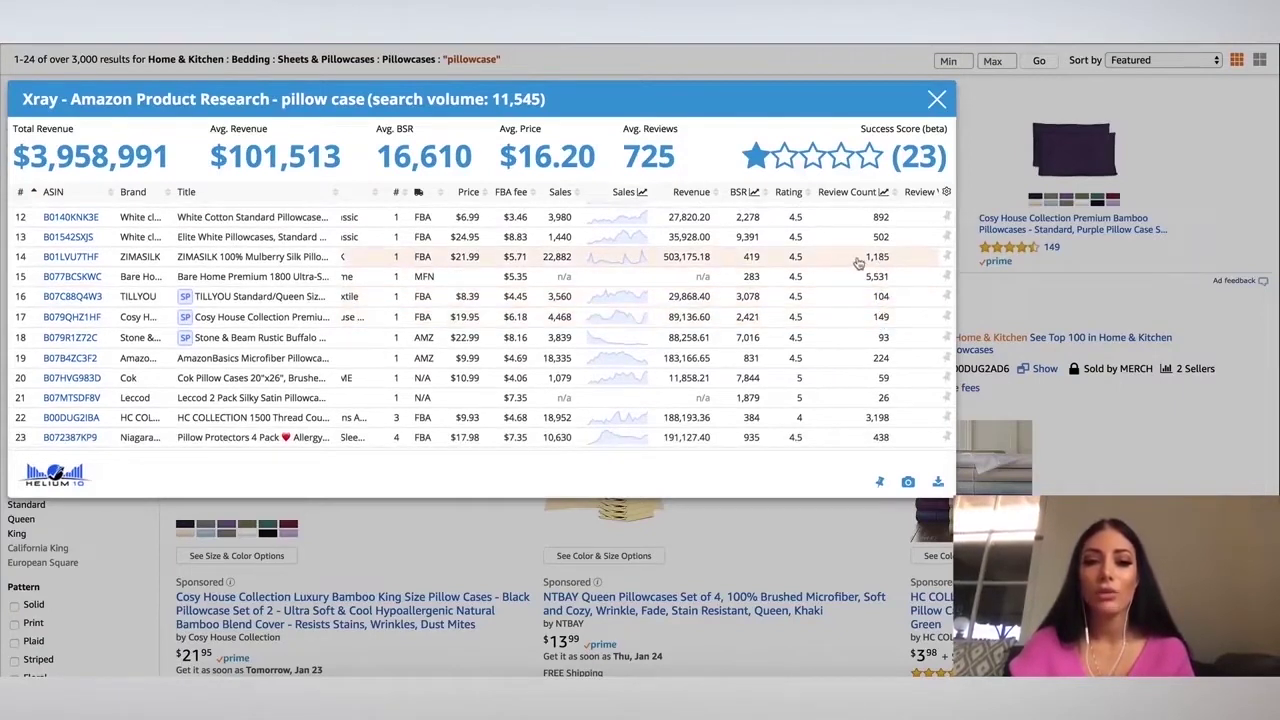
Highlight the revenue of the ZIMASILK mulberry silk pillowcase, preview its product details and check the remaining table rows
left_click_drag(664, 256, 722, 259)
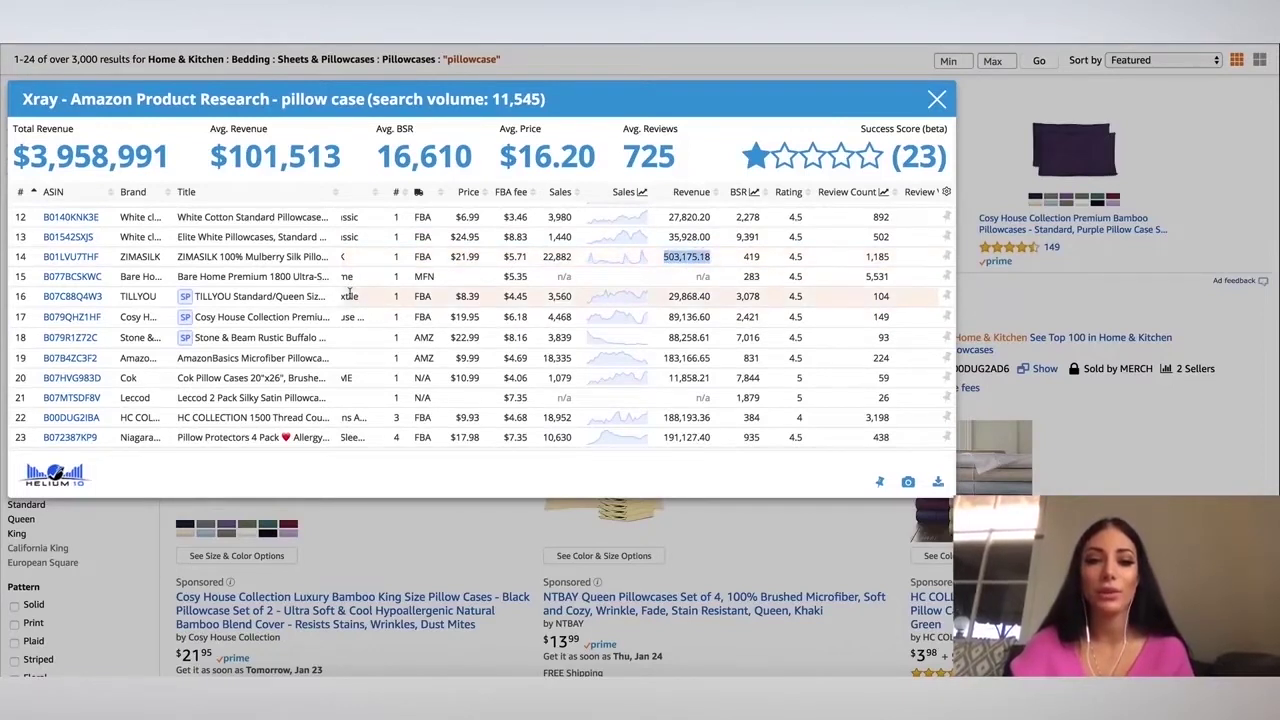
mouse_move(82, 260)
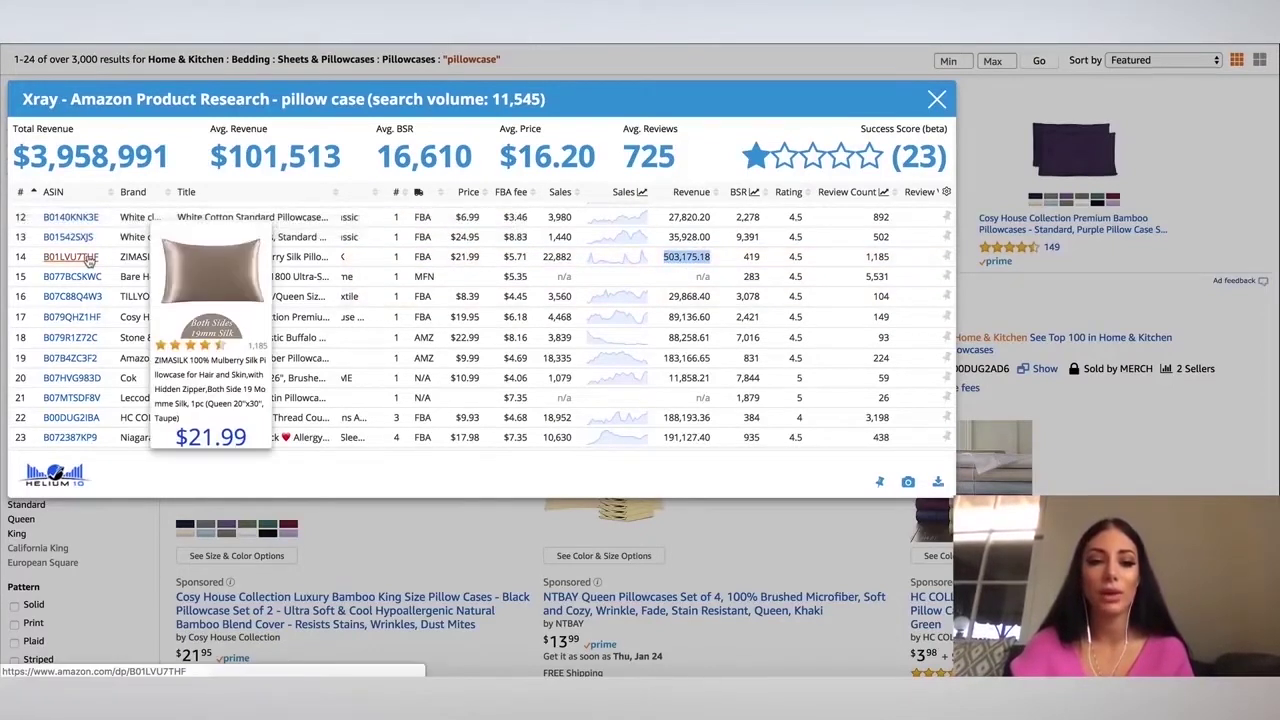
scroll(600, 400, "down", 1)
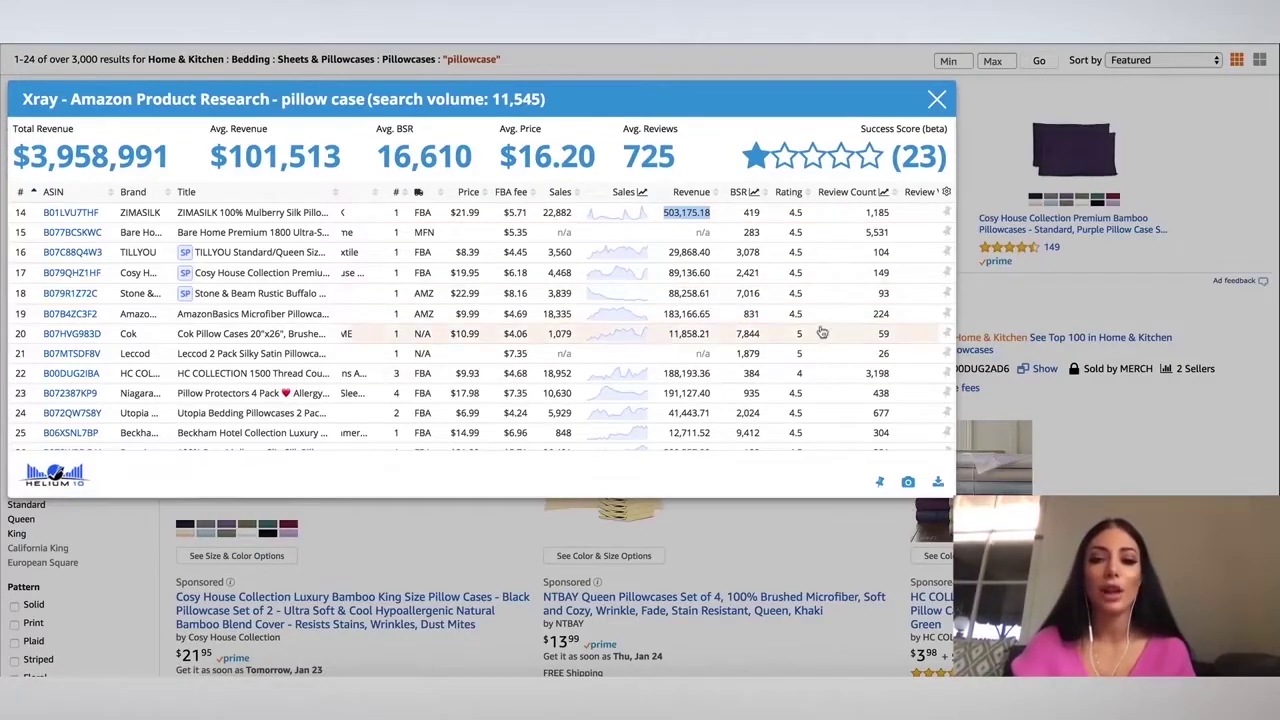
scroll(800, 330, "down", 1)
Close the Xray results and look through the Amazon pillowcase search listings
left_click(936, 99)
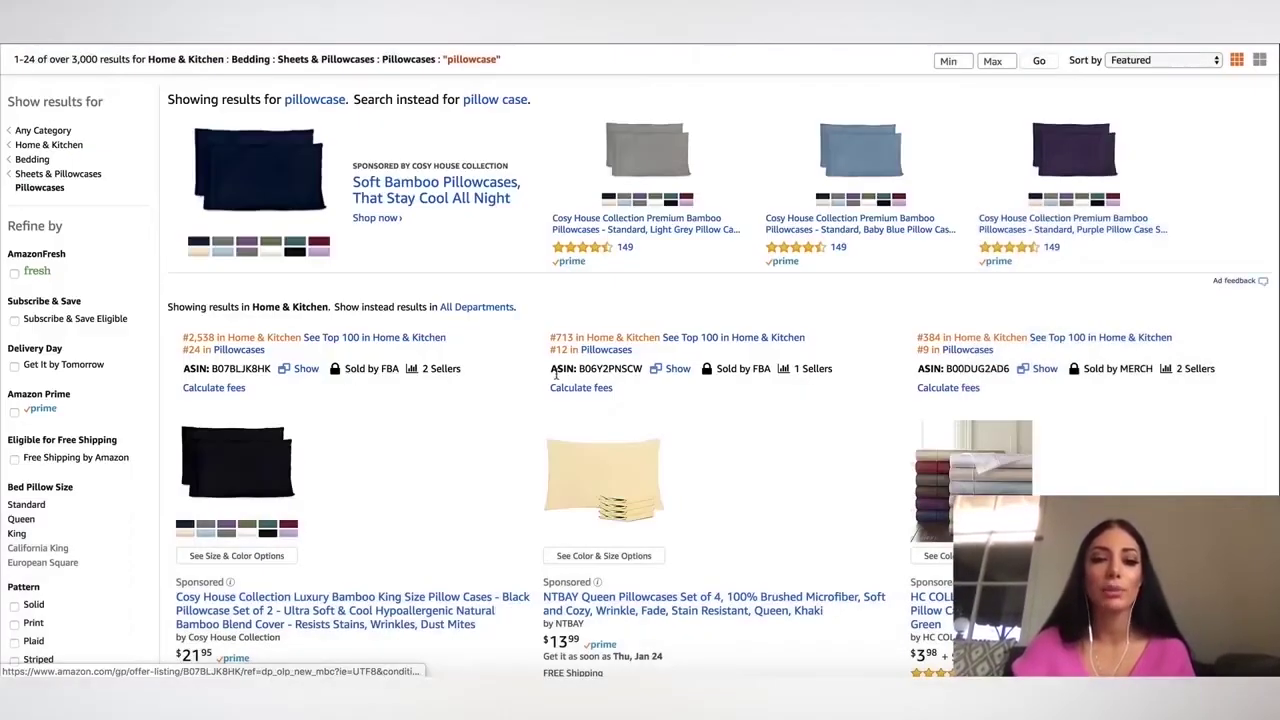
scroll(555, 380, "down", 4)
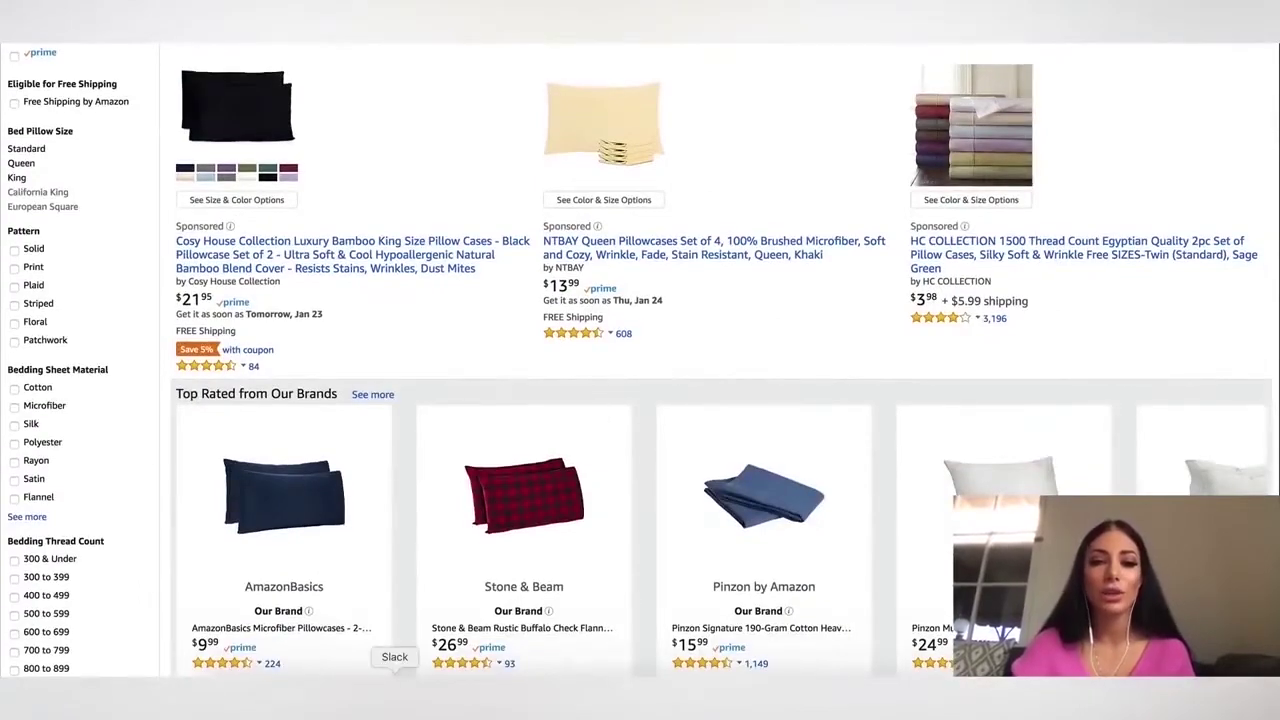
scroll(668, 546, "down", 10)
scroll(668, 546, "up", 15)
scroll(668, 546, "up", 3)
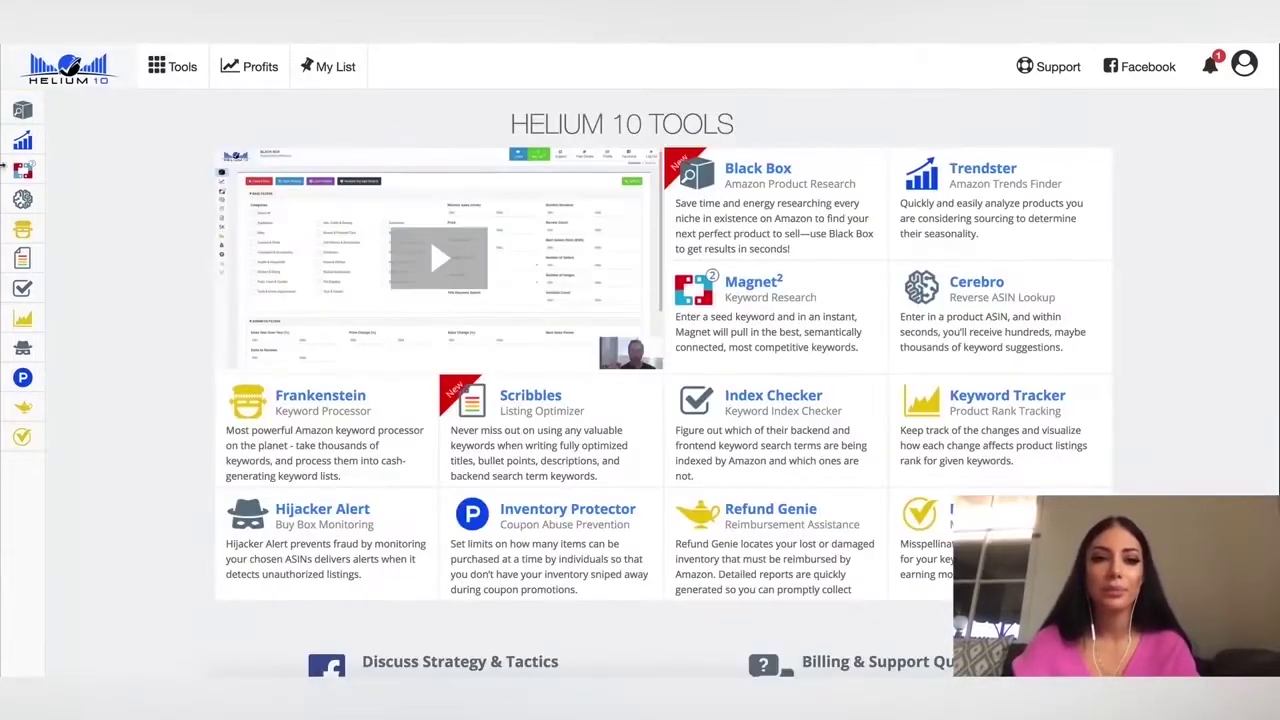
Open the Black Box product research tool in Helium 10
left_click(141, 66)
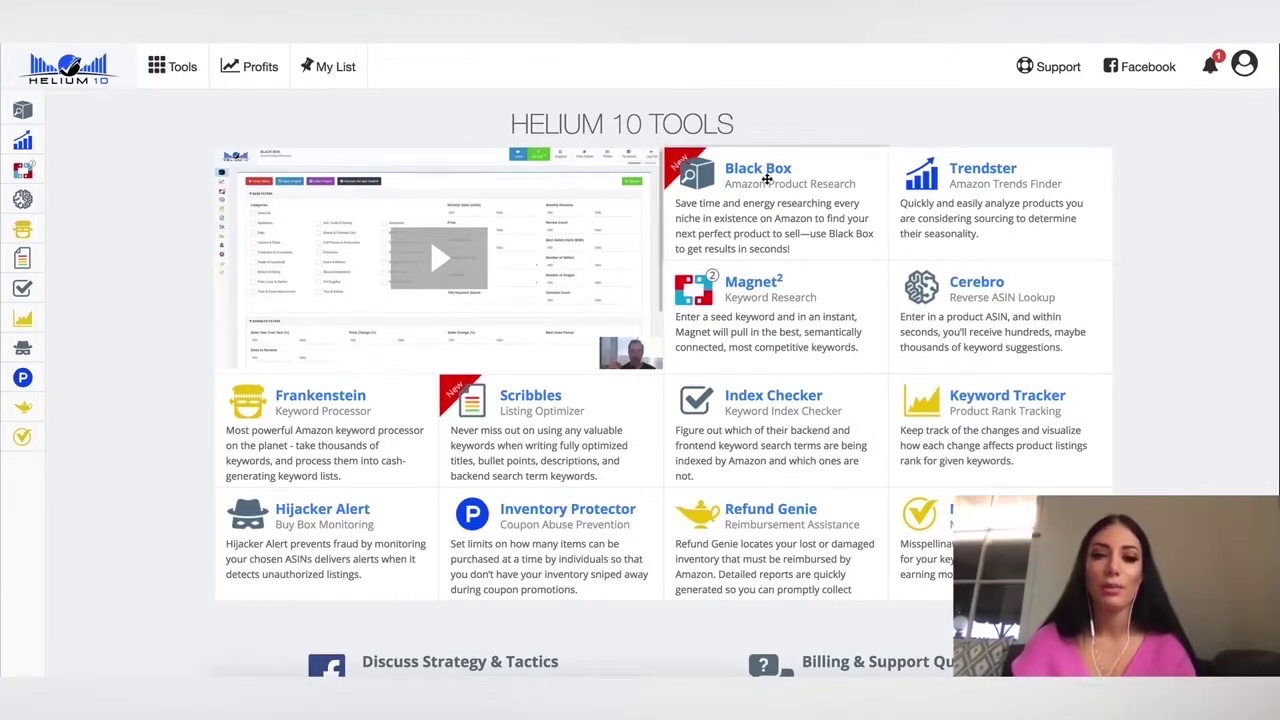
mouse_move(77, 116)
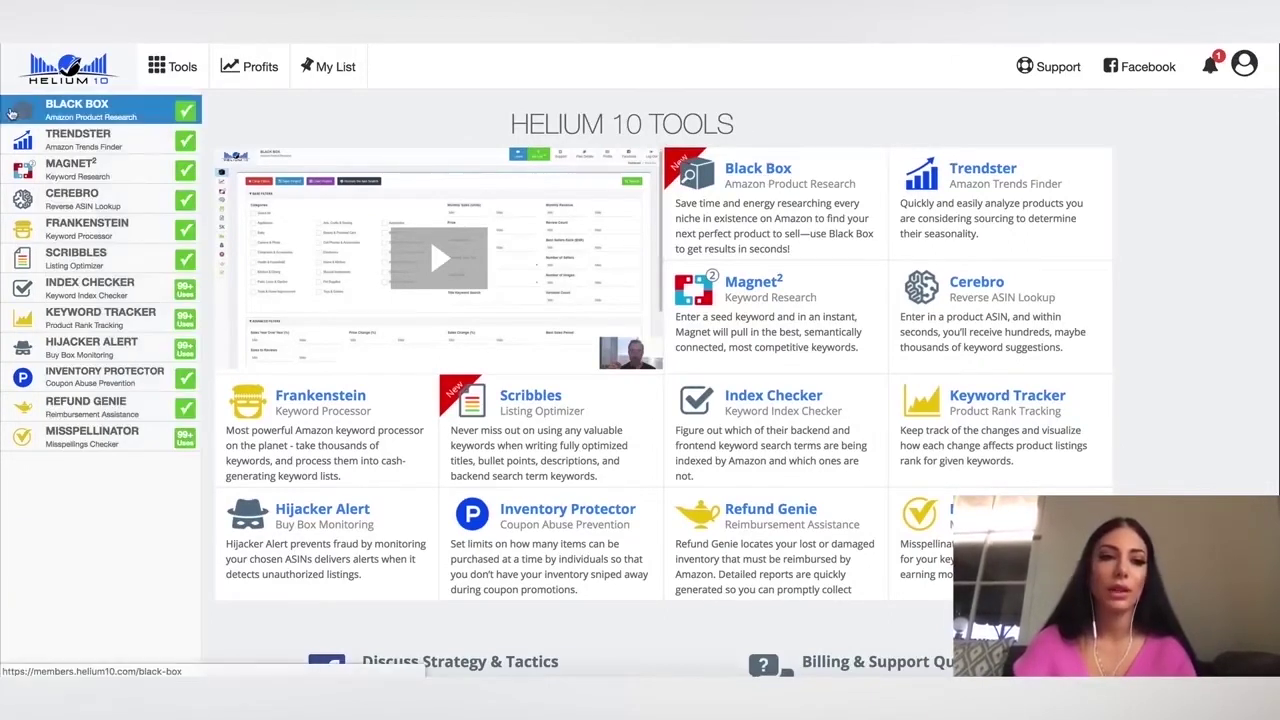
left_click(77, 116)
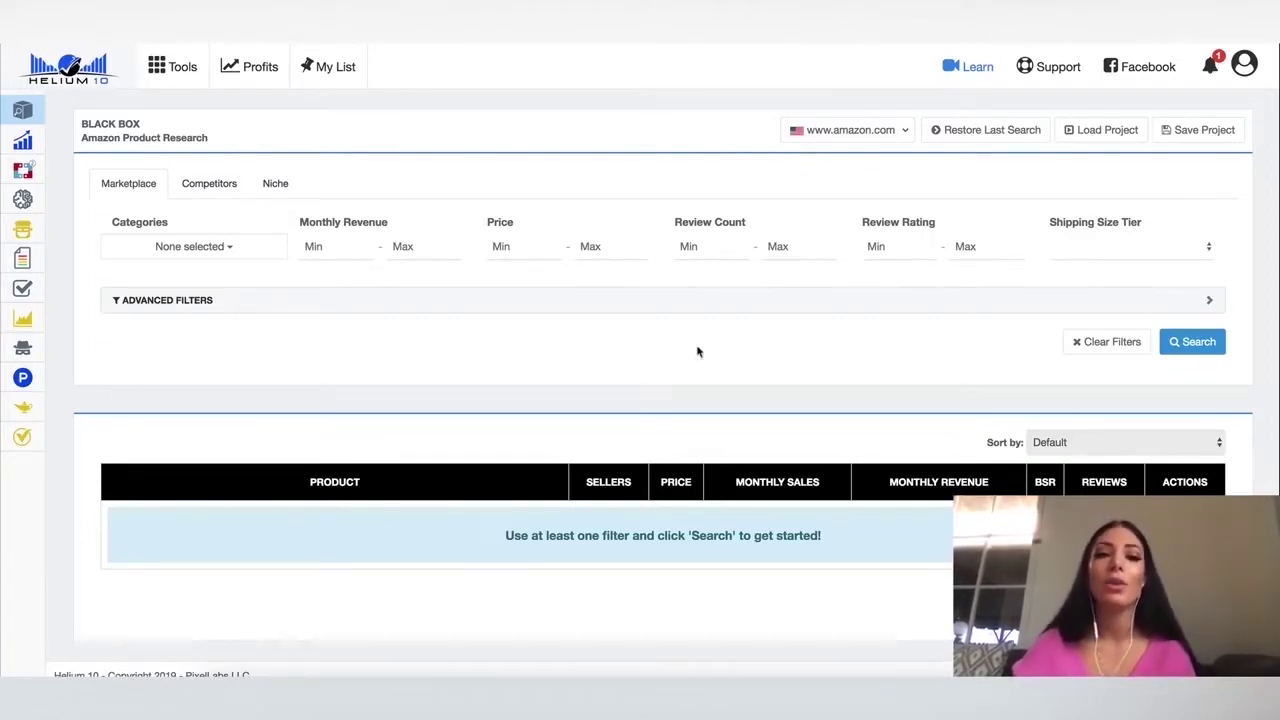
Filter the Black Box marketplace search to the Beauty & Personal Care category
mouse_move(27, 170)
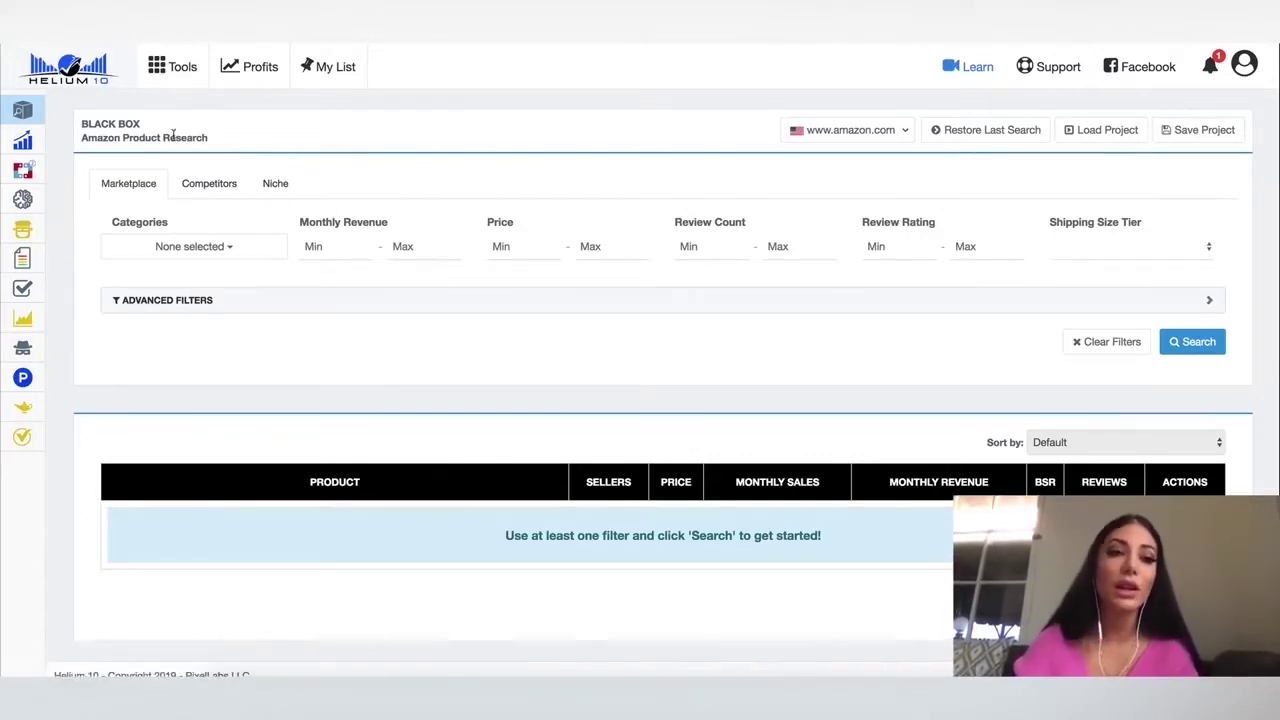
left_click(226, 251)
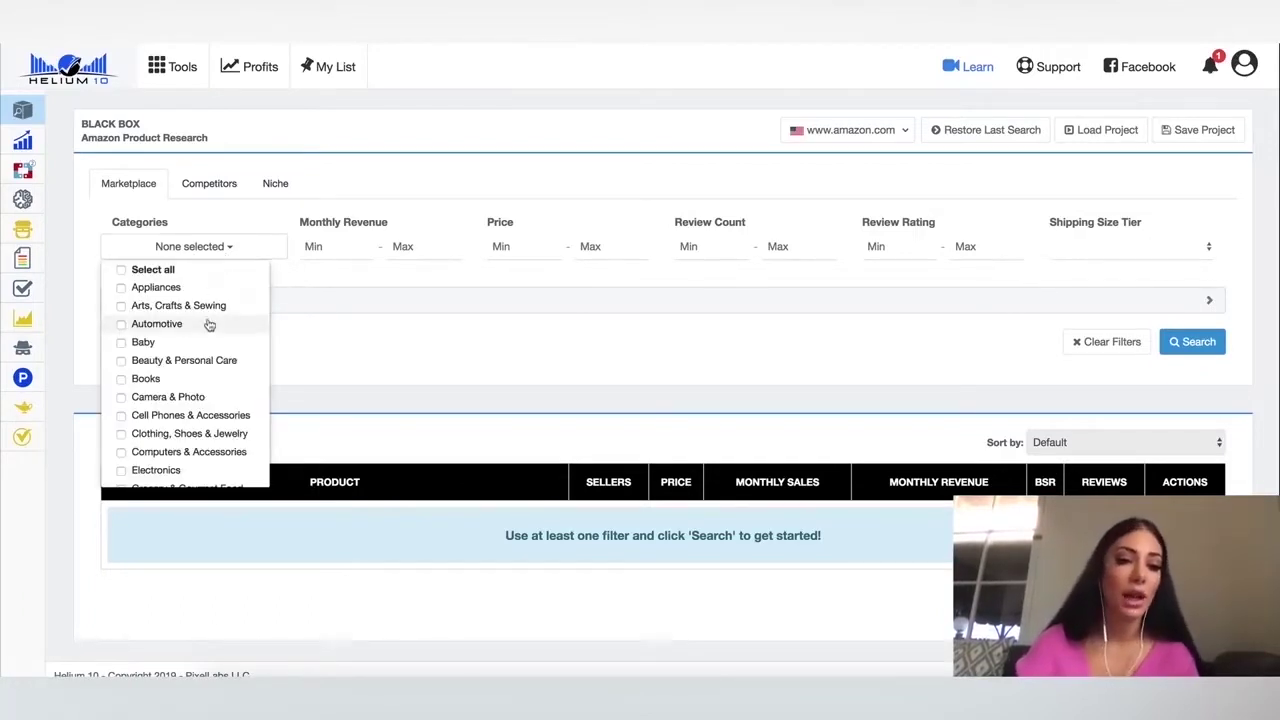
scroll(163, 370, "down", 1)
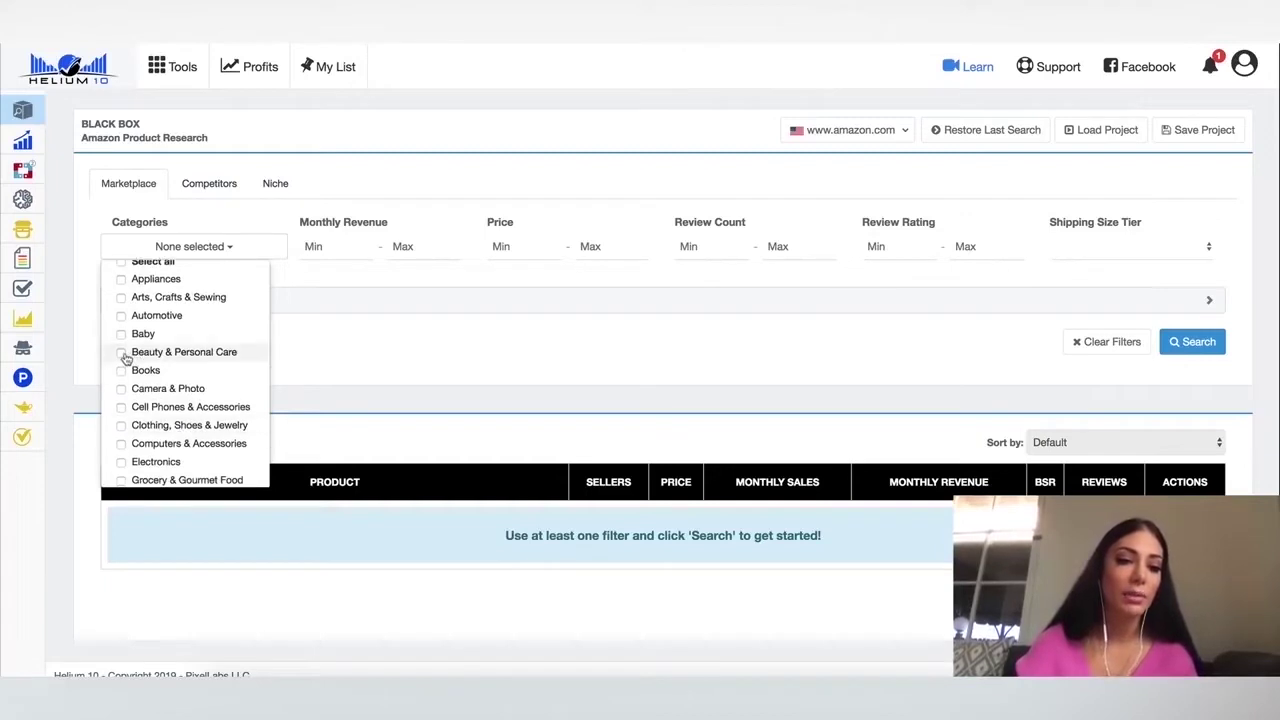
left_click(122, 354)
left_click(352, 248)
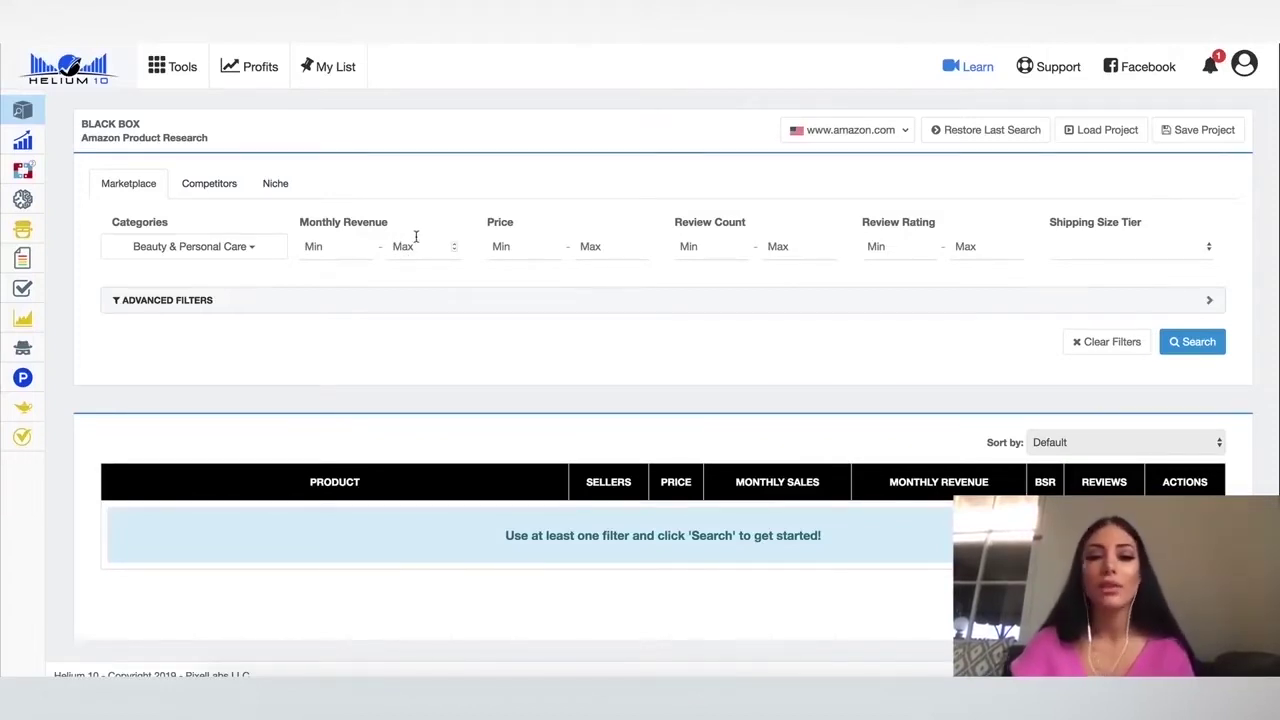
Set the price filter to 19 minimum and 60 maximum, and limit the review count to a maximum of 300
left_click(540, 247)
type("19")
left_click(592, 247)
type("60")
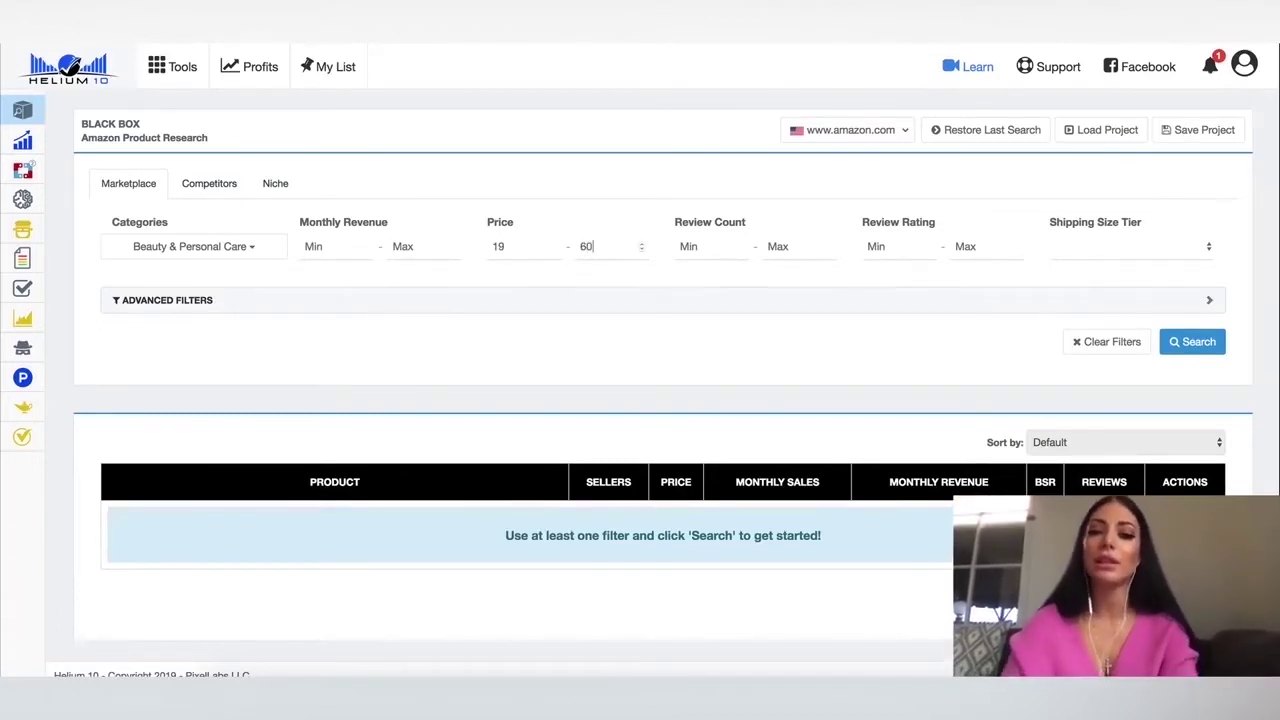
left_click(779, 246)
type("300")
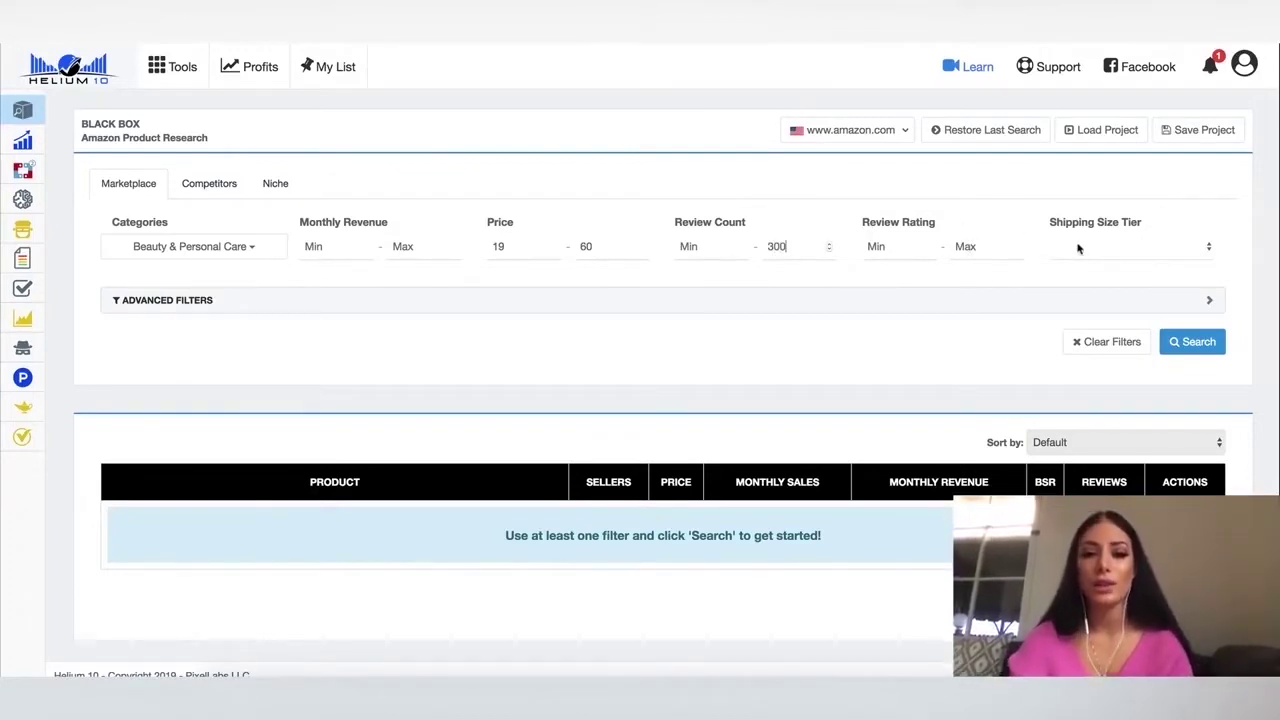
Set the shipping size tier filter to Standard Size and expand the advanced filters
left_click(1149, 246)
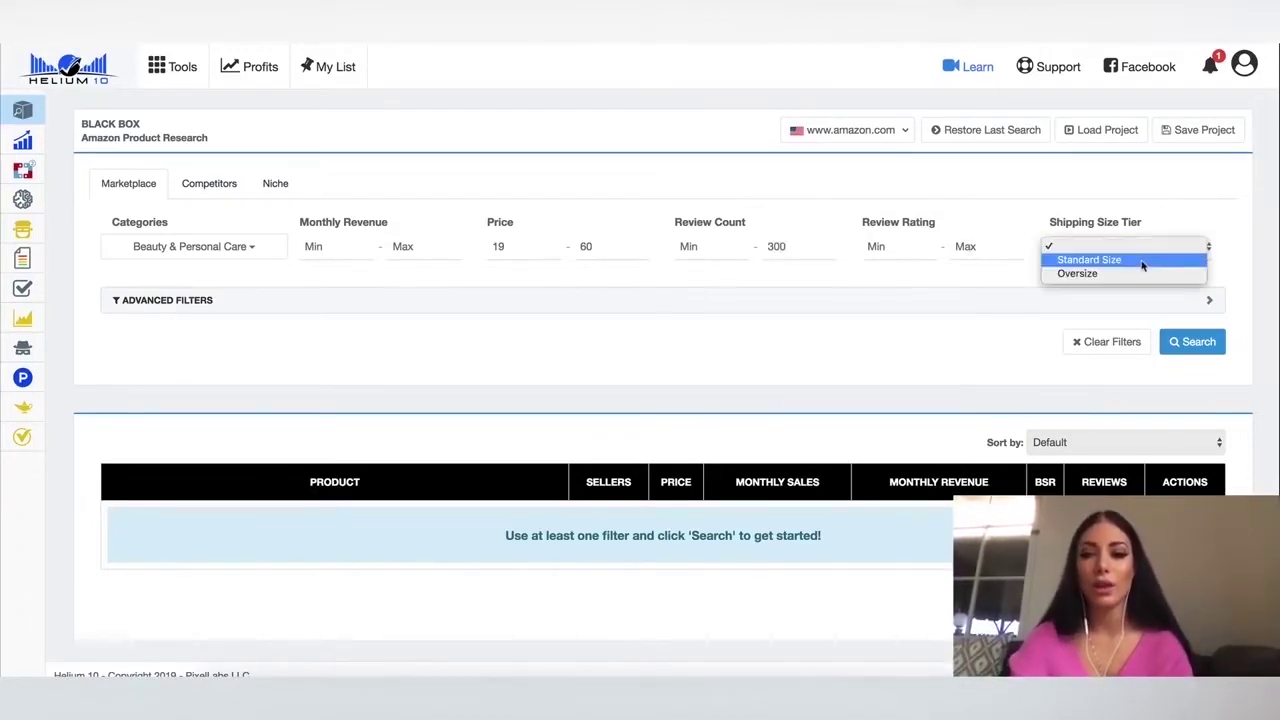
left_click(1142, 262)
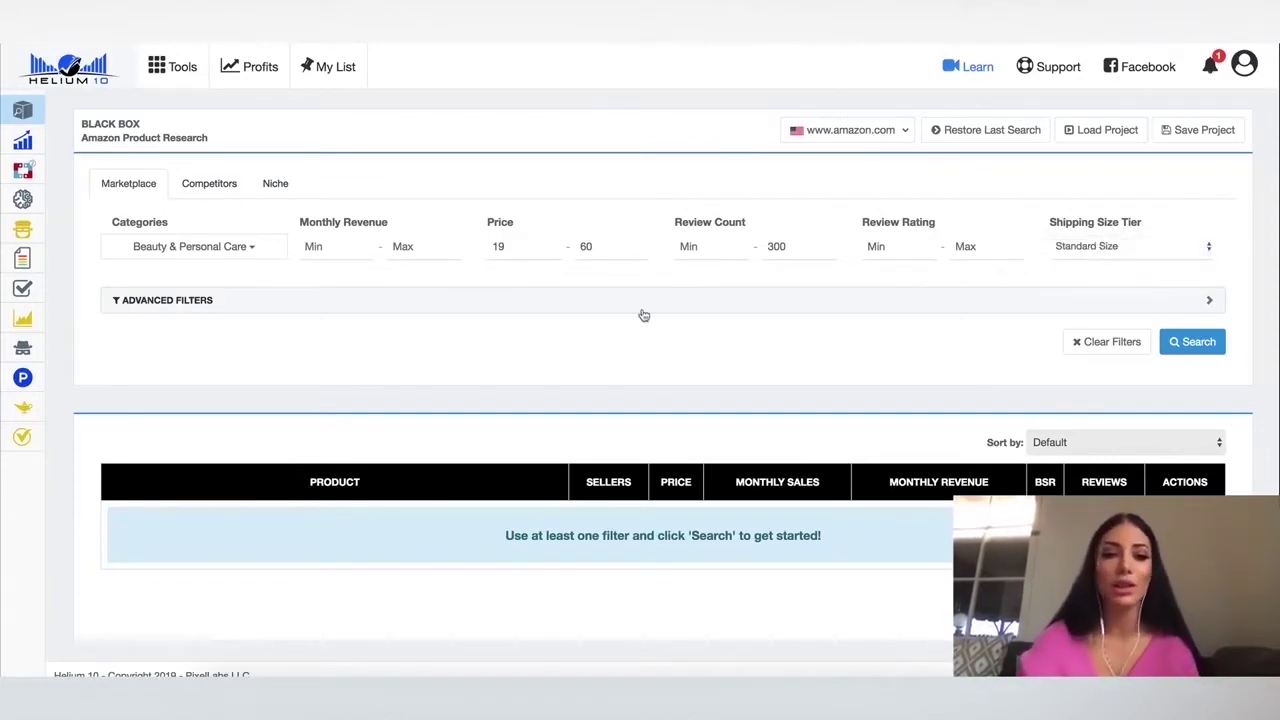
left_click(155, 299)
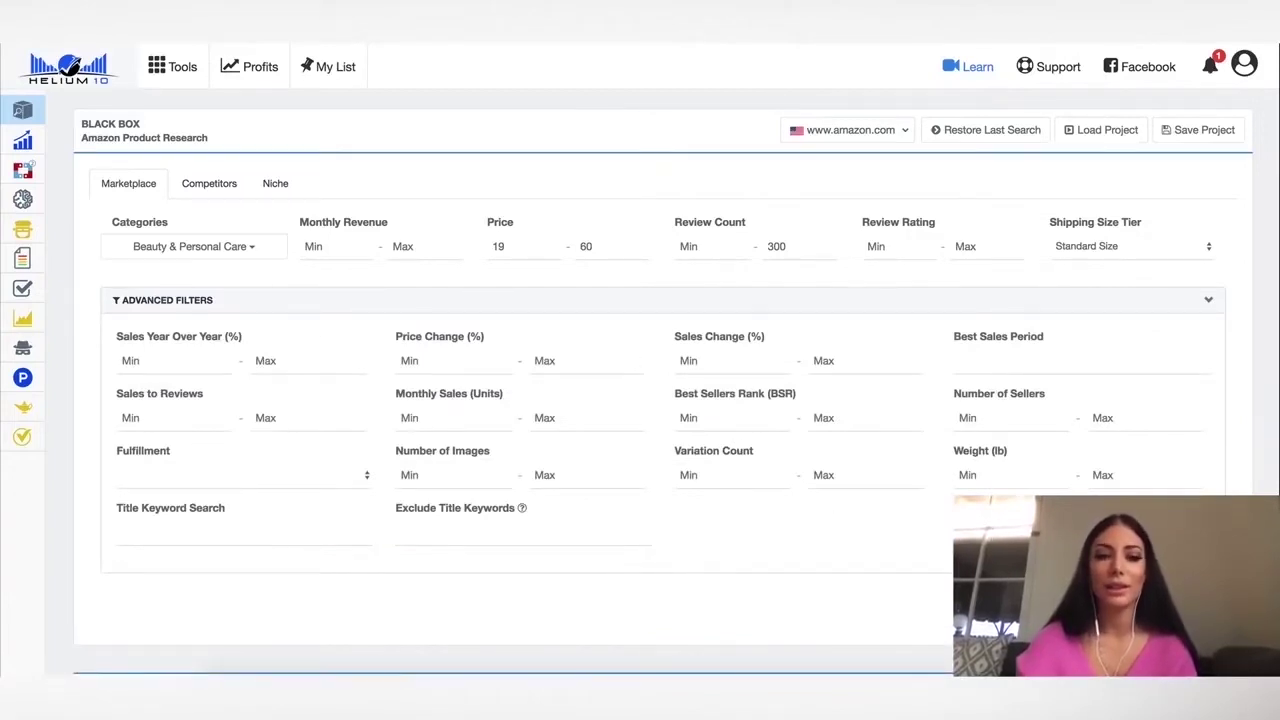
Run the Black Box search with the current filters and look through the products found
left_click(1188, 602)
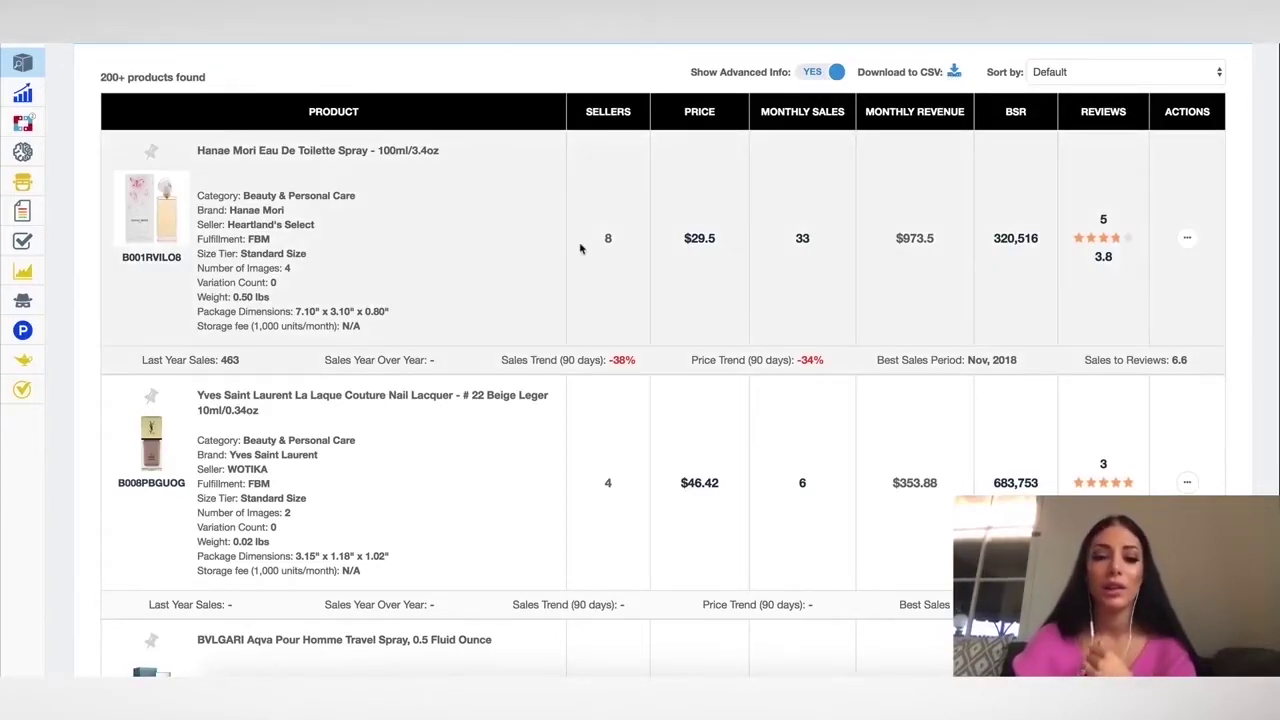
scroll(580, 248, "down", 2)
scroll(580, 248, "down", 8)
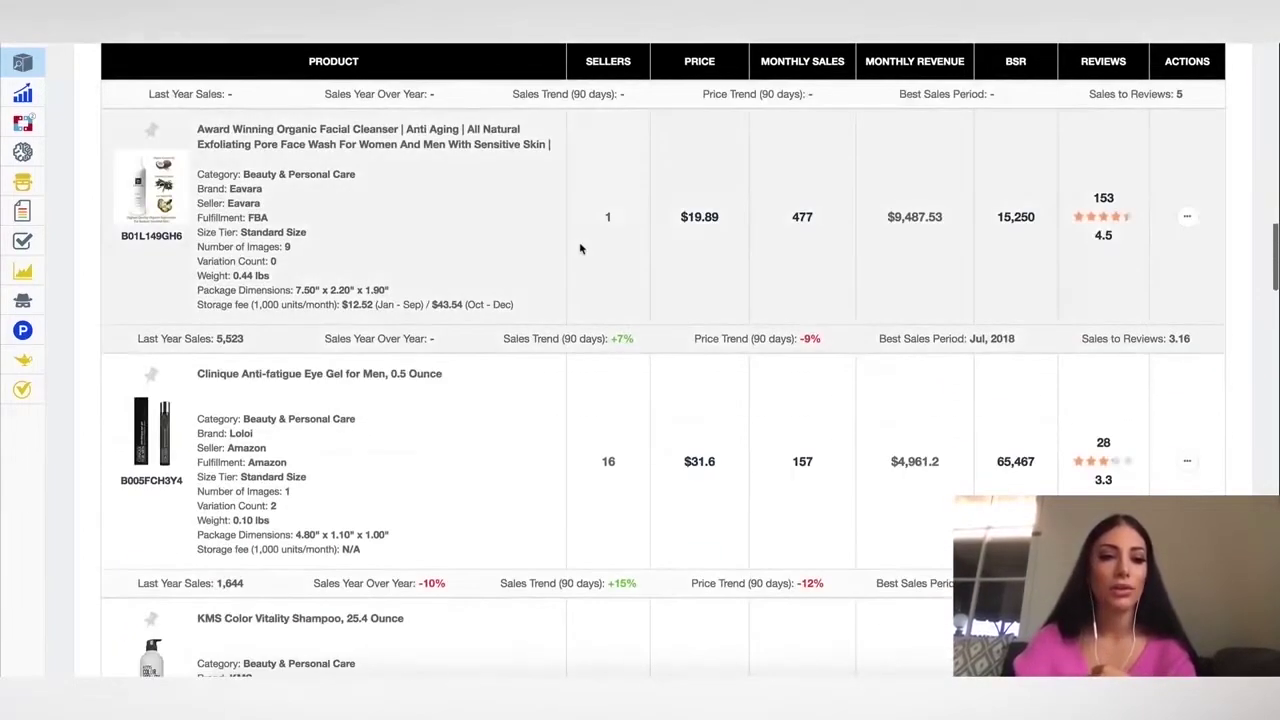
scroll(580, 248, "down", 10)
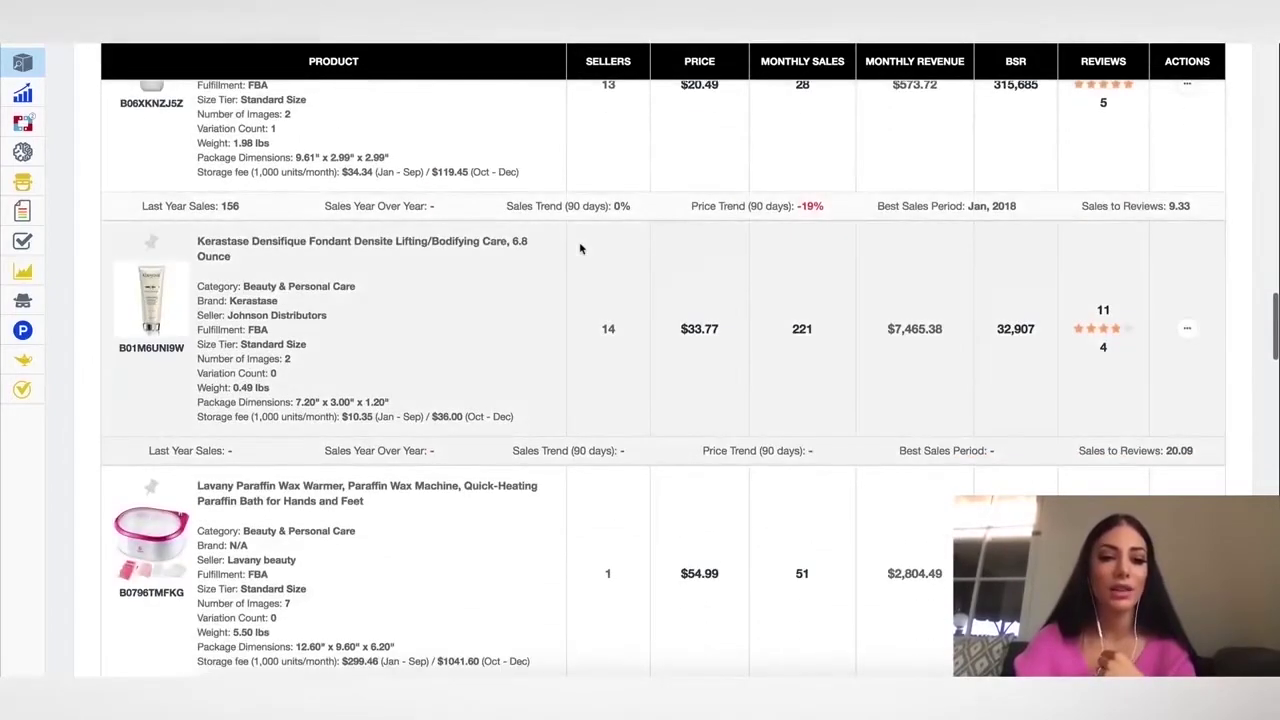
scroll(580, 248, "up", 20)
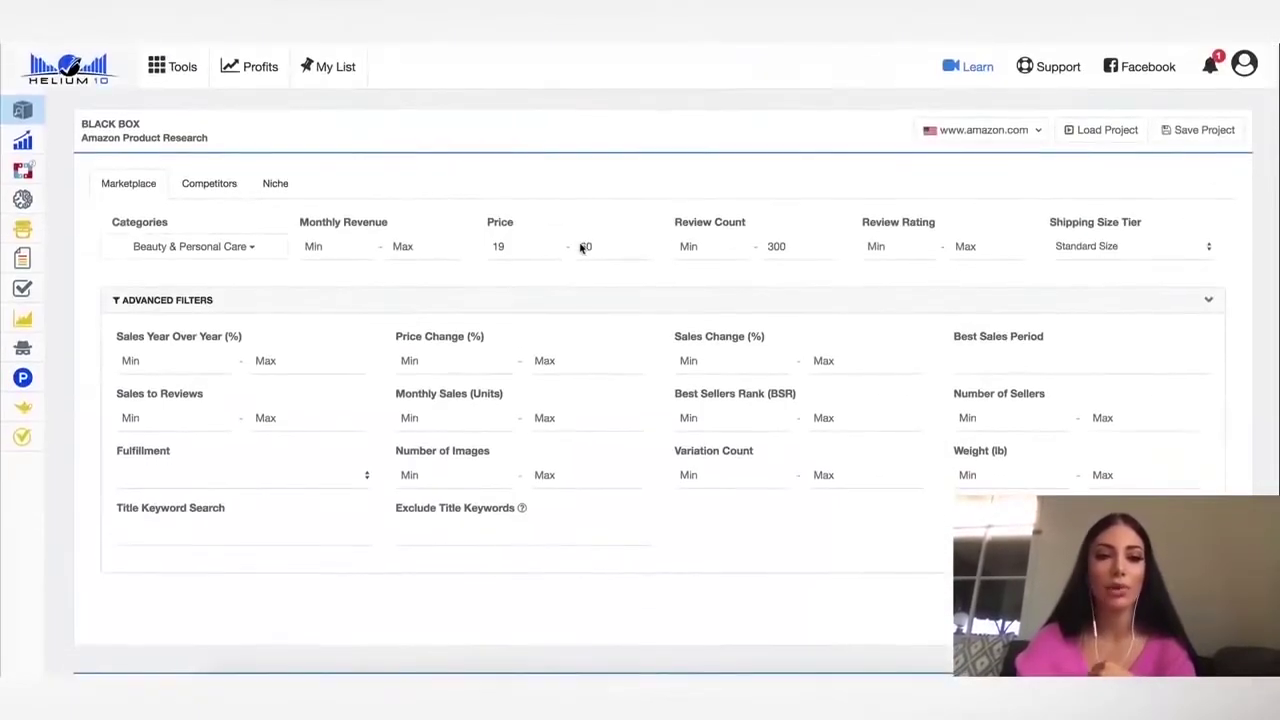
Open Trendster and run the 1 Year trend check for the pool float and storage box ASINs
left_click(265, 186)
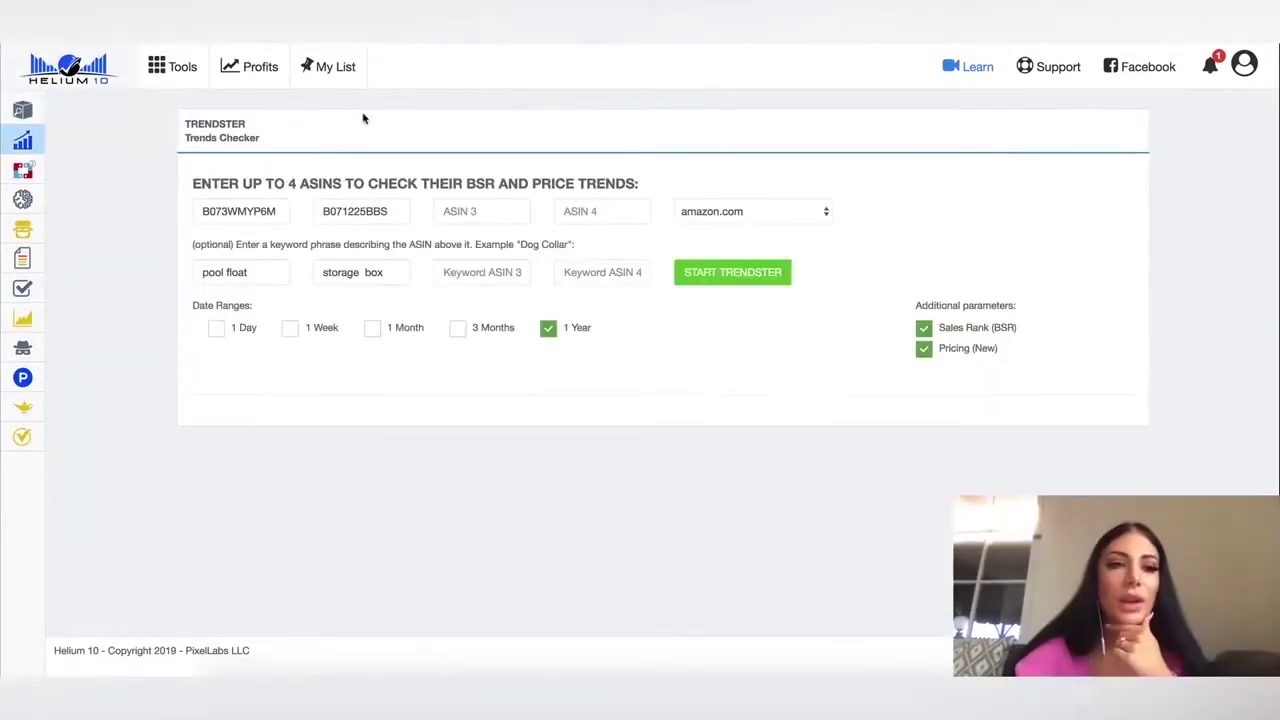
mouse_move(100, 150)
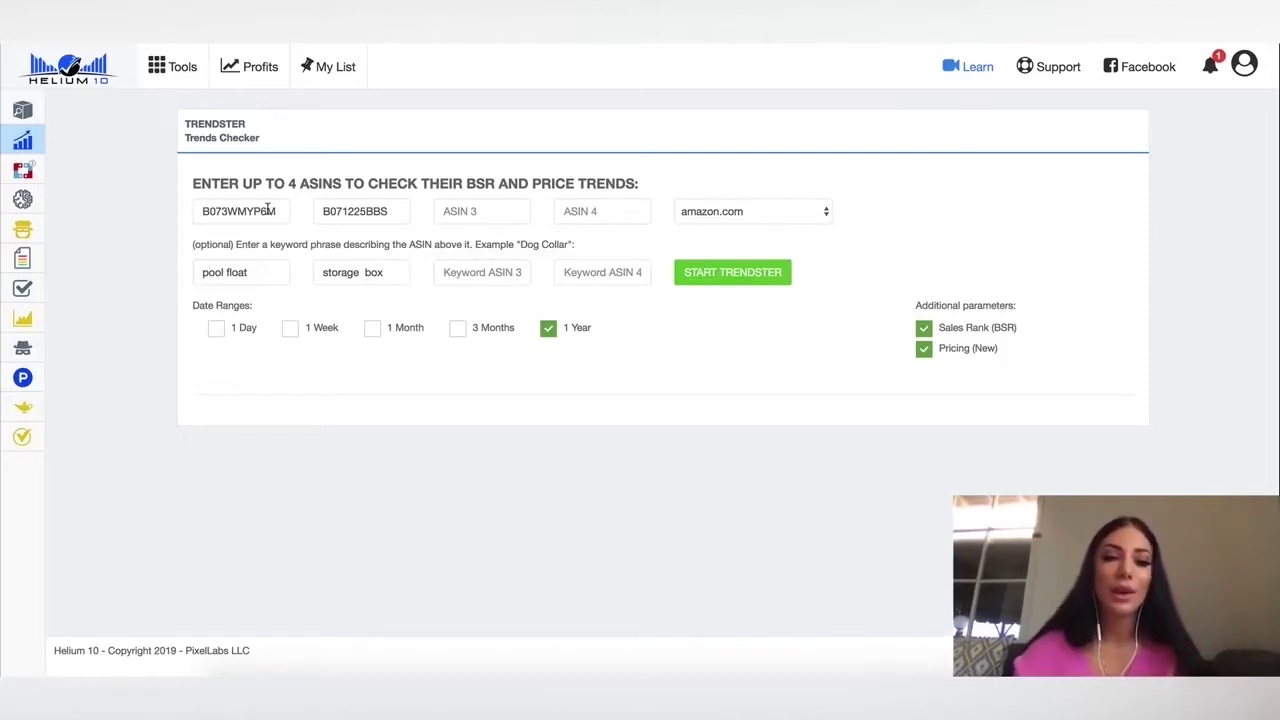
left_click(747, 273)
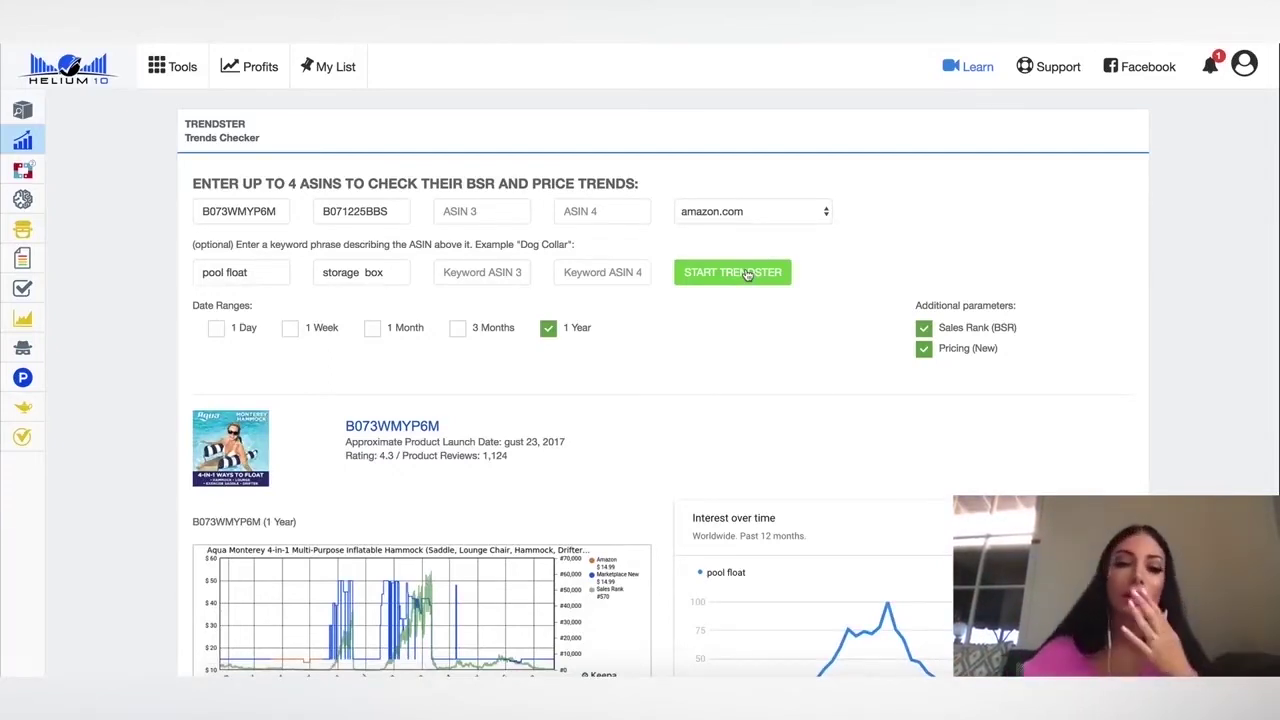
Examine the price, sales rank and Google Trends charts of the pool float and storage box products for seasonality
scroll(747, 275, "down", 3)
scroll(747, 275, "down", 2)
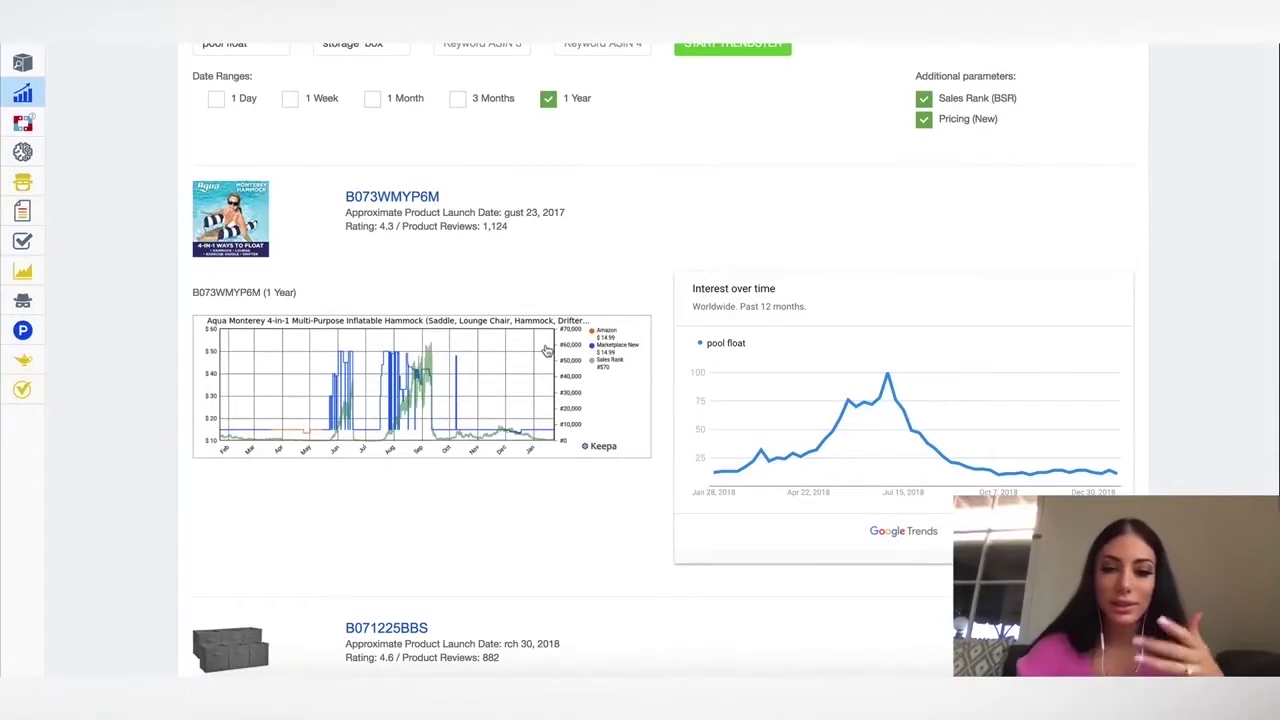
scroll(547, 350, "down", 2)
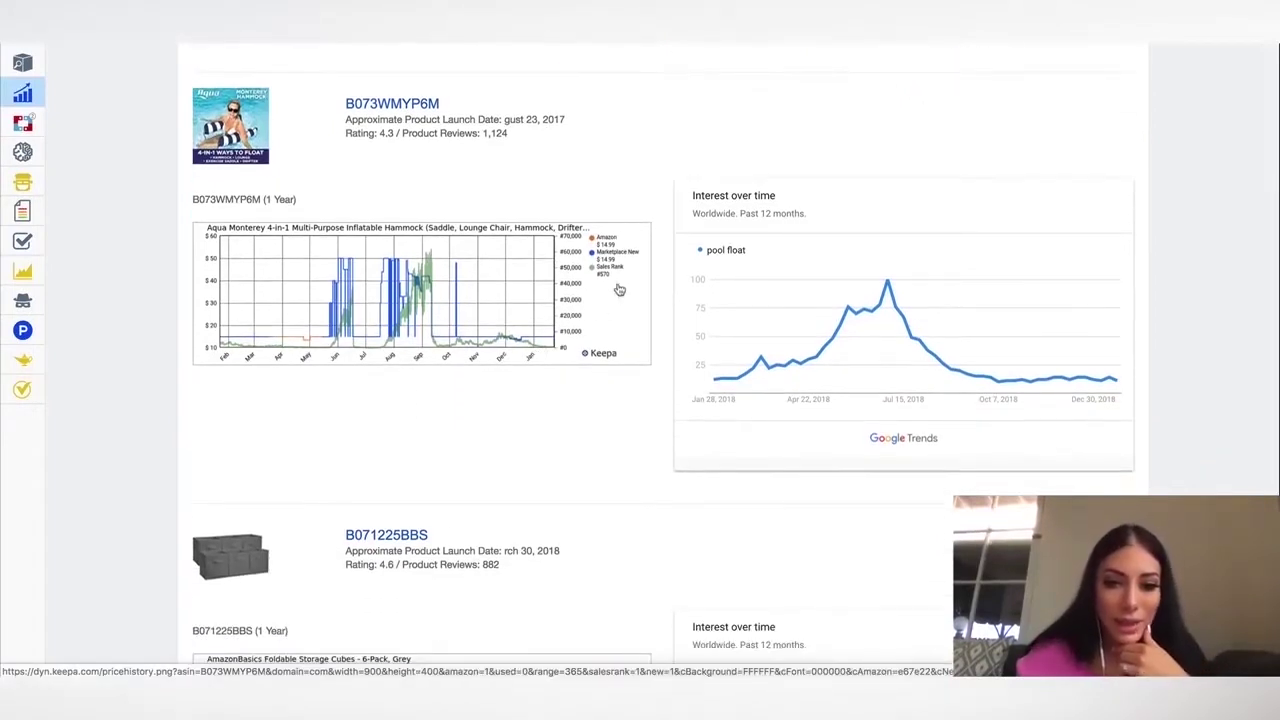
scroll(252, 566, "down", 3)
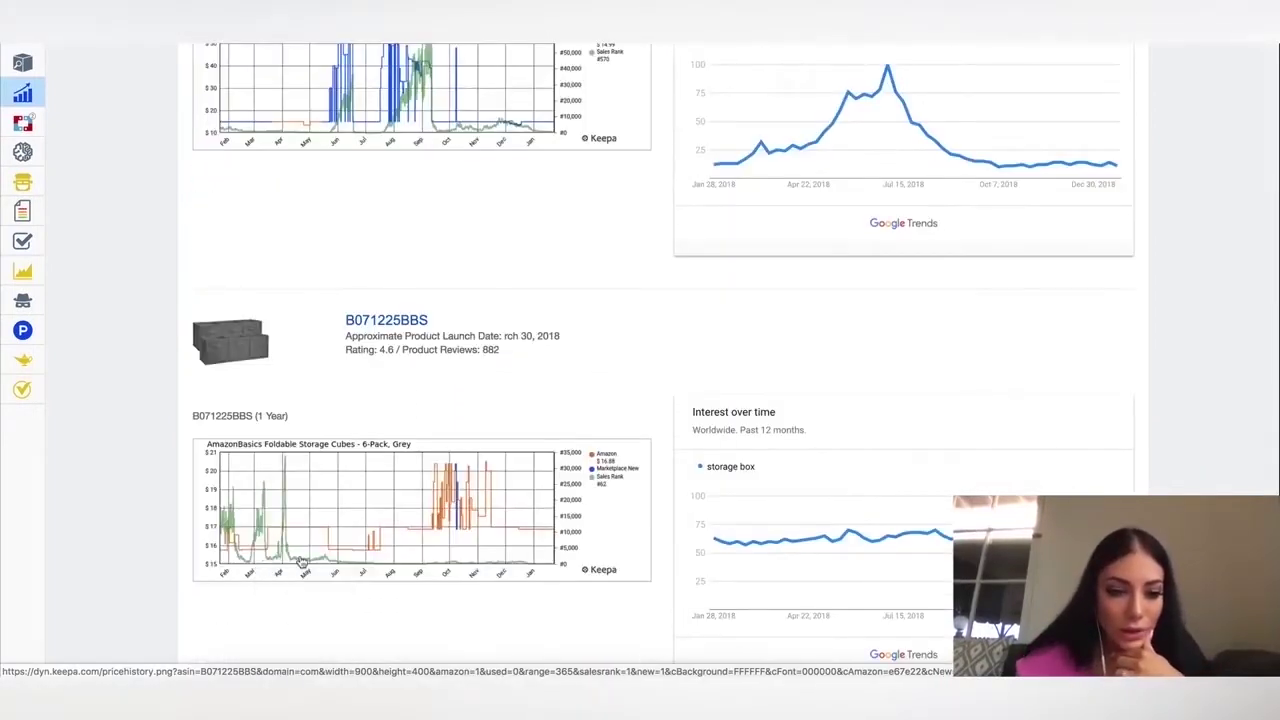
scroll(323, 562, "up", 1)
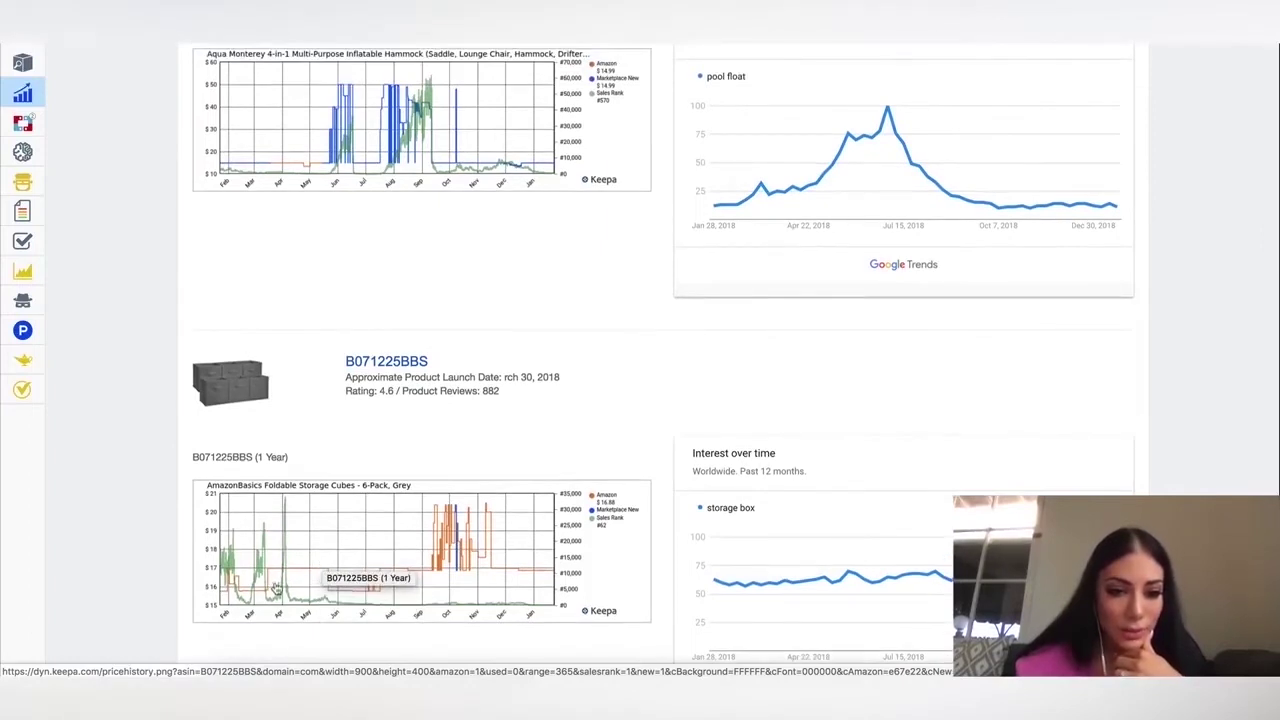
scroll(276, 588, "down", 1)
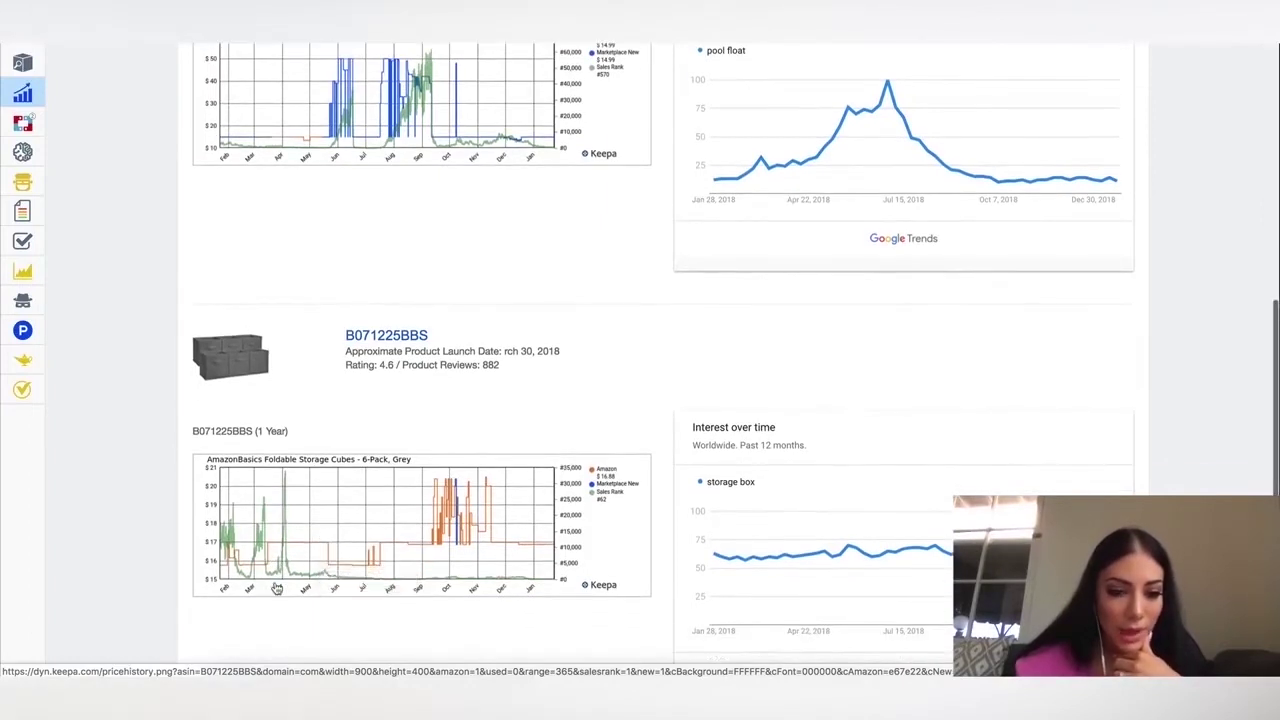
scroll(281, 548, "up", 4)
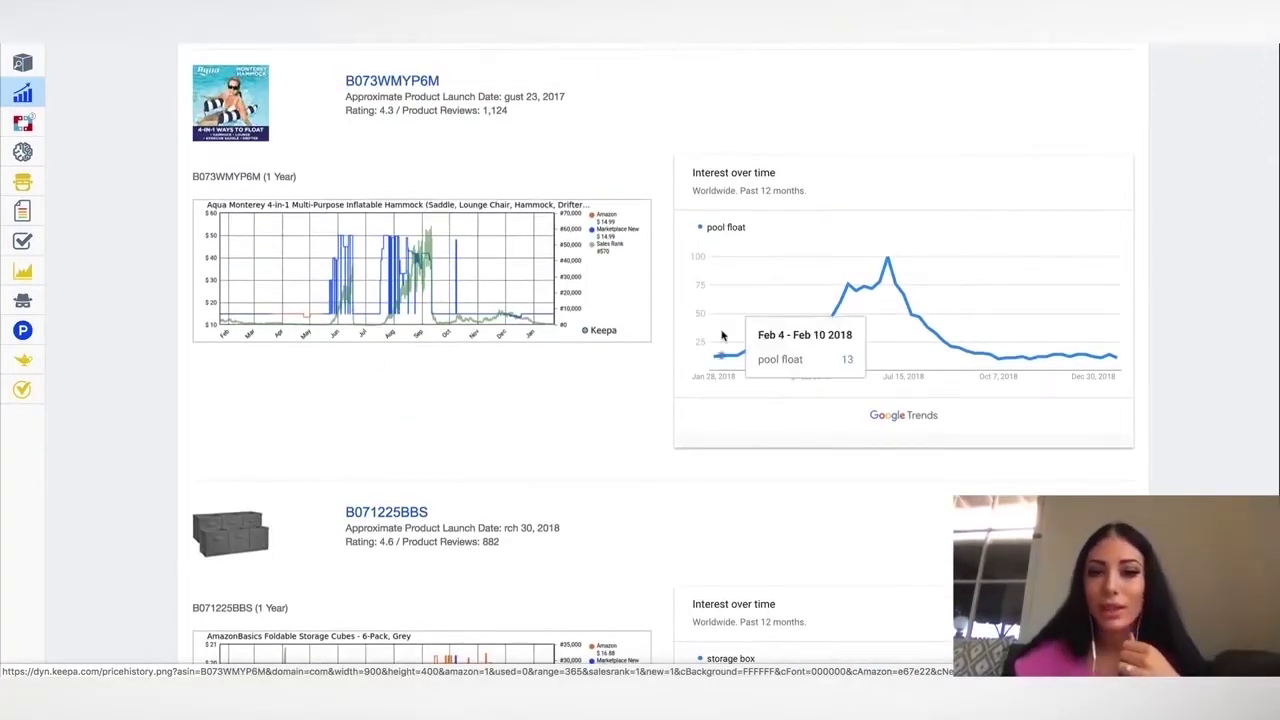
scroll(709, 365, "down", 2)
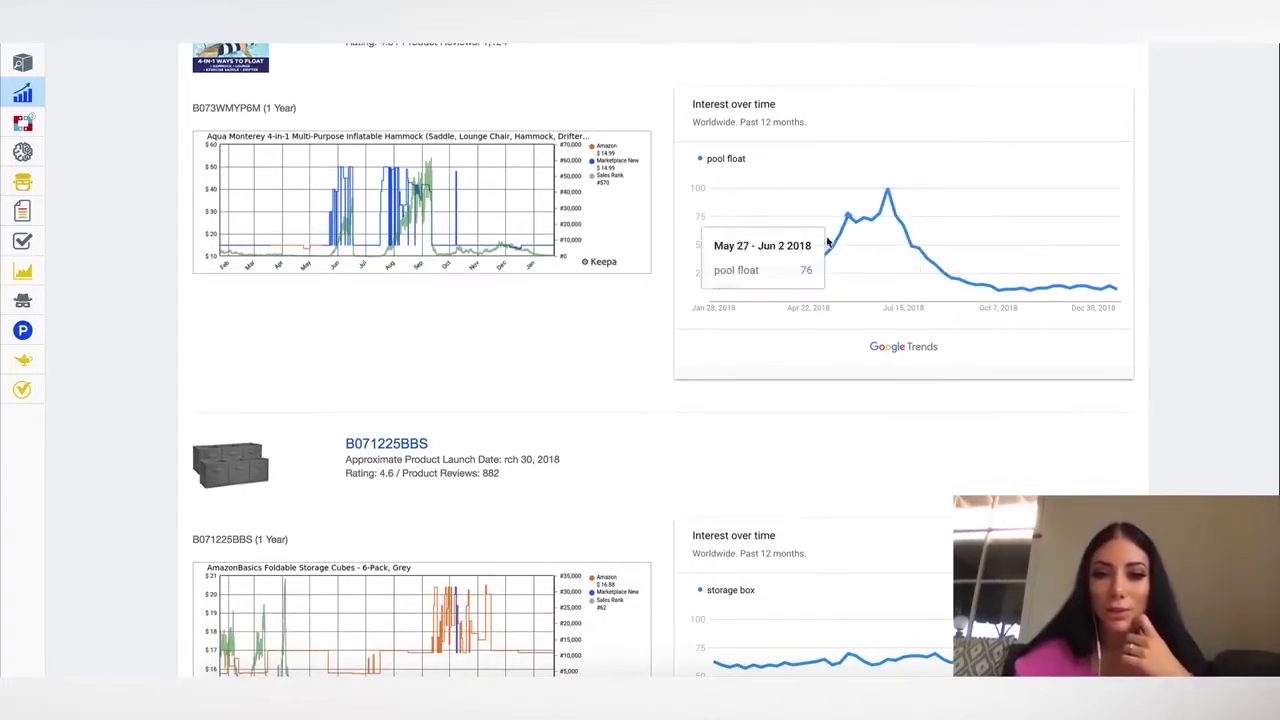
scroll(843, 352, "down", 3)
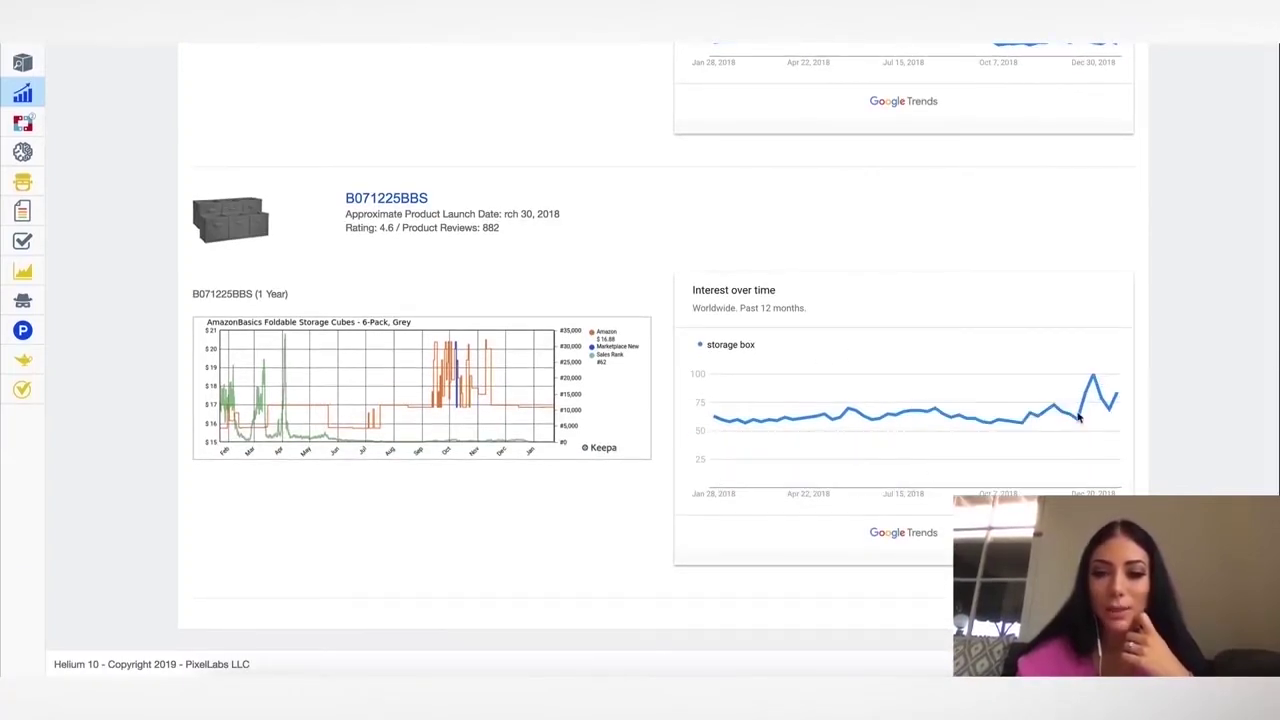
scroll(1078, 418, "up", 2)
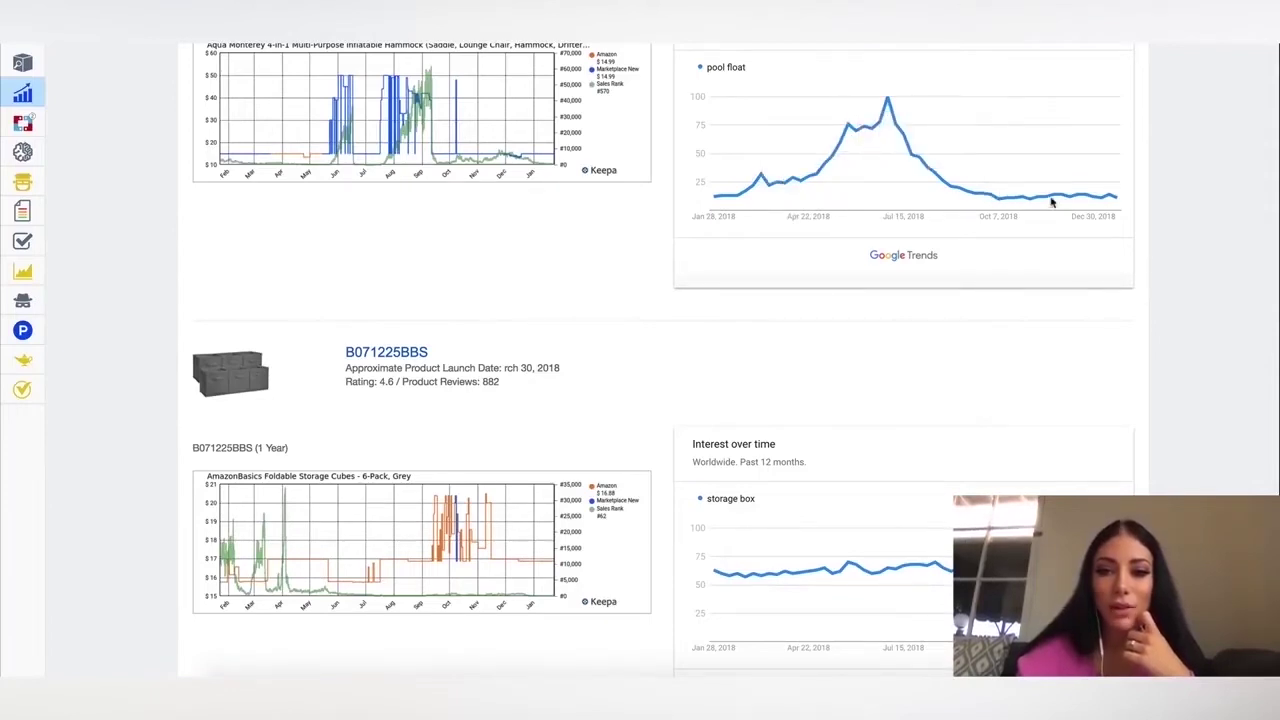
scroll(1114, 202, "down", 3)
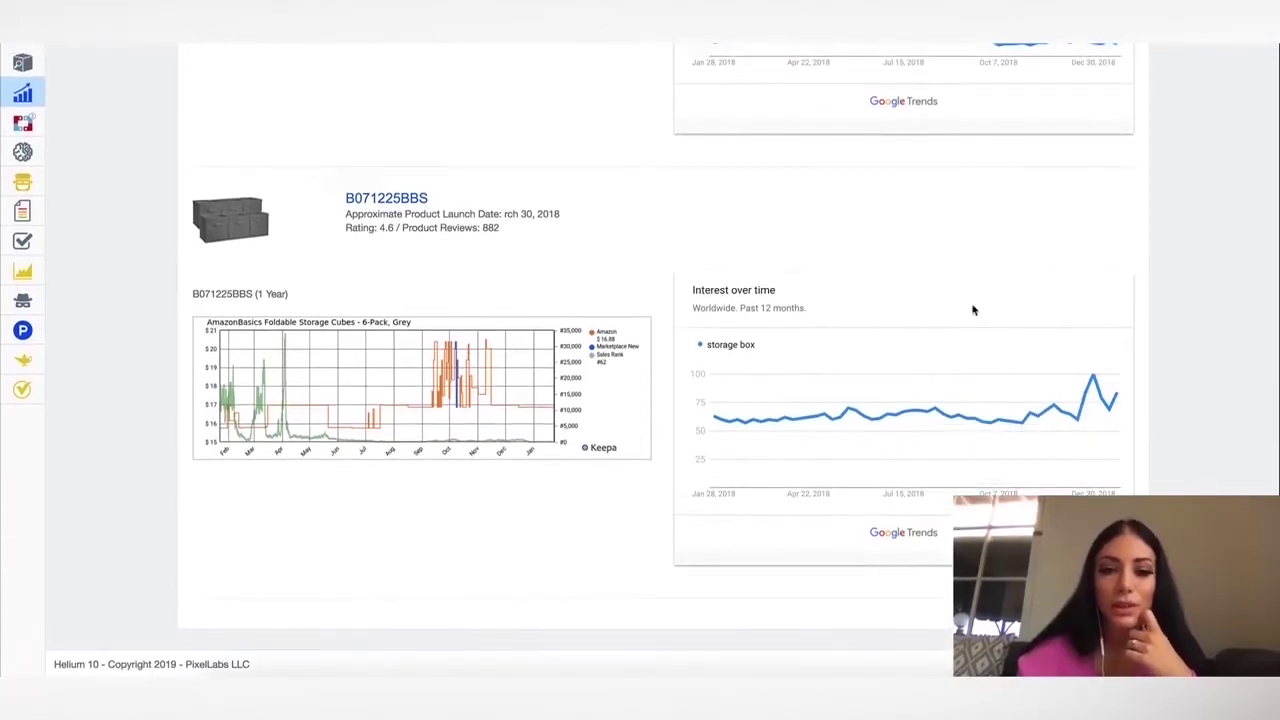
scroll(973, 310, "up", 10)
scroll(973, 310, "down", 1)
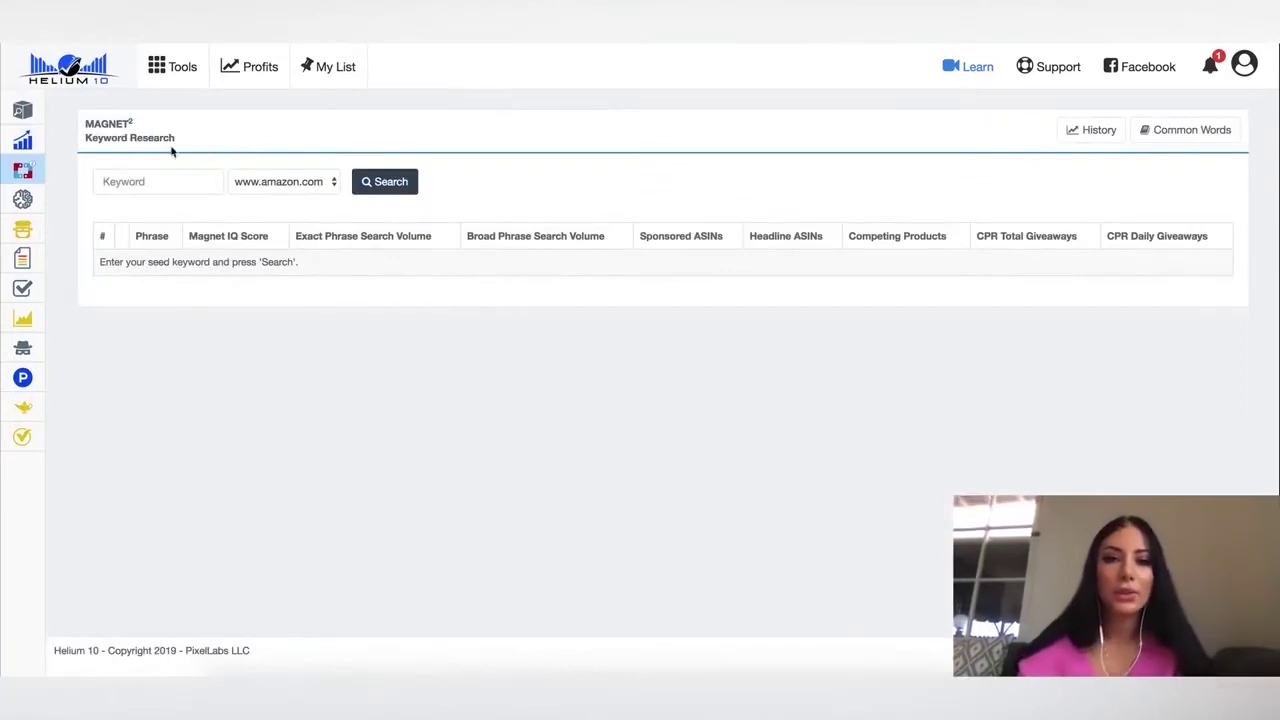
mouse_move(78, 168)
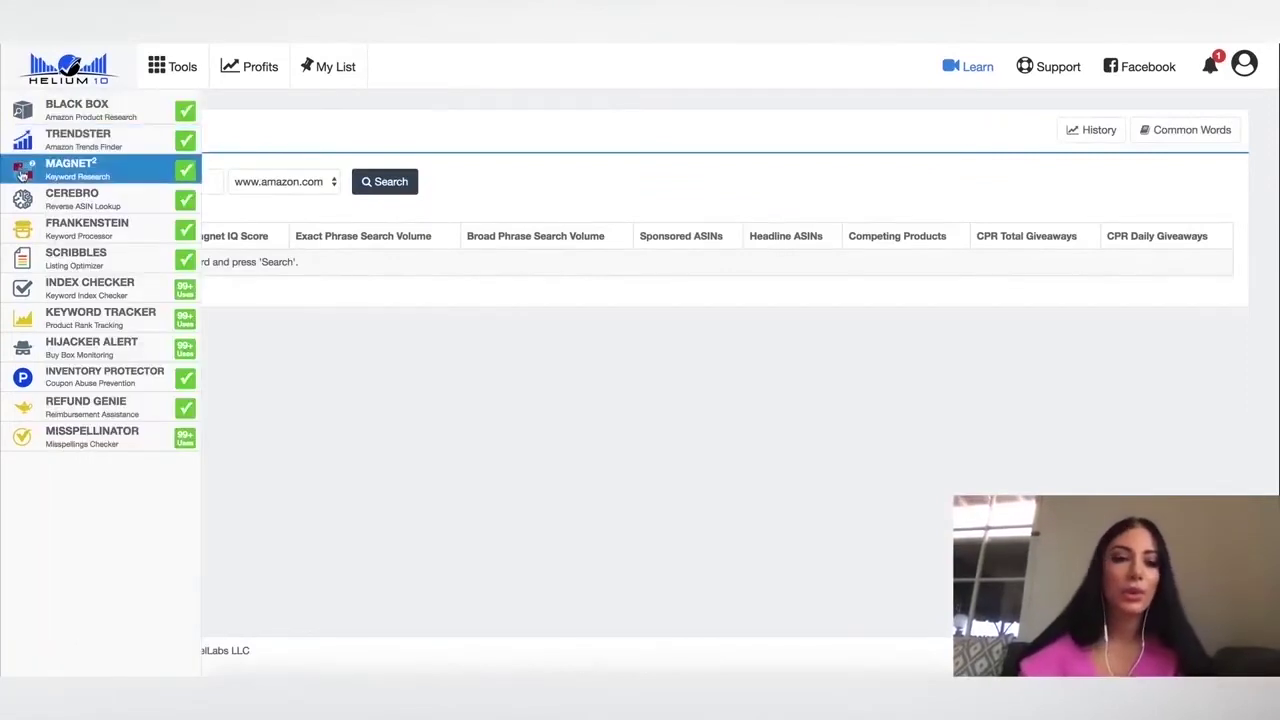
left_click(90, 172)
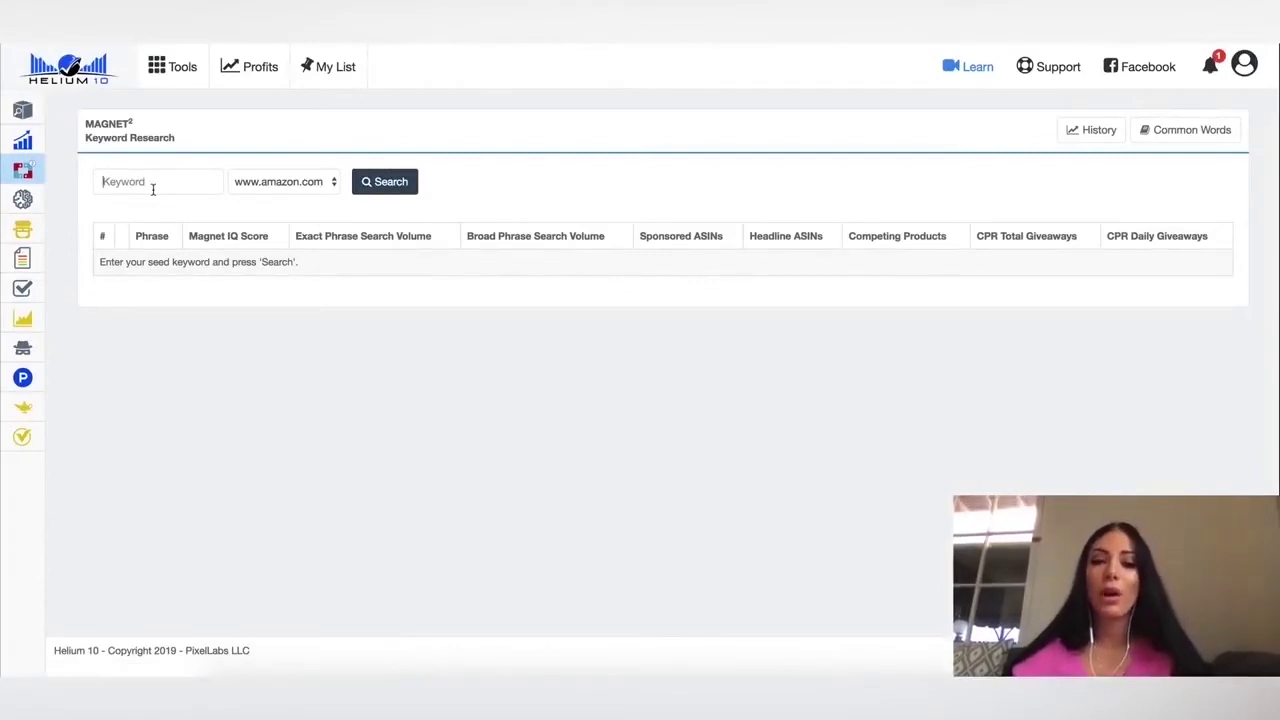
left_click(153, 189)
type("pool fl")
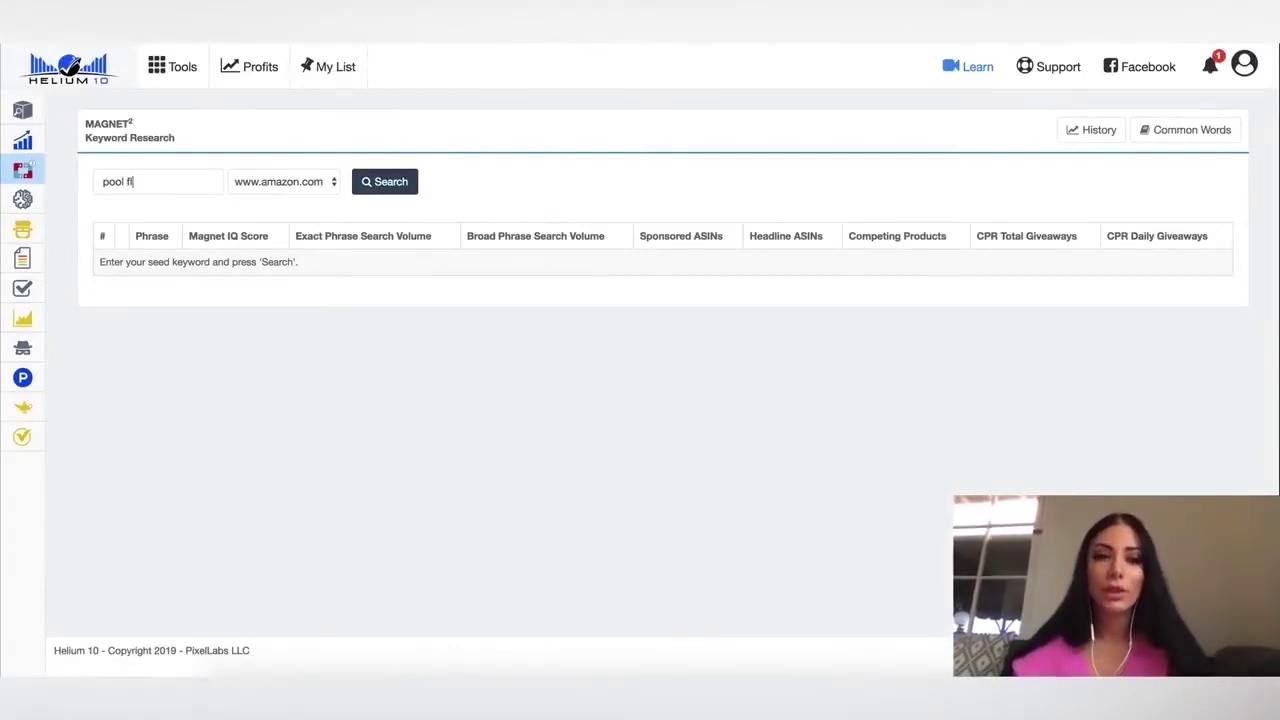
type("oat")
left_click(304, 182)
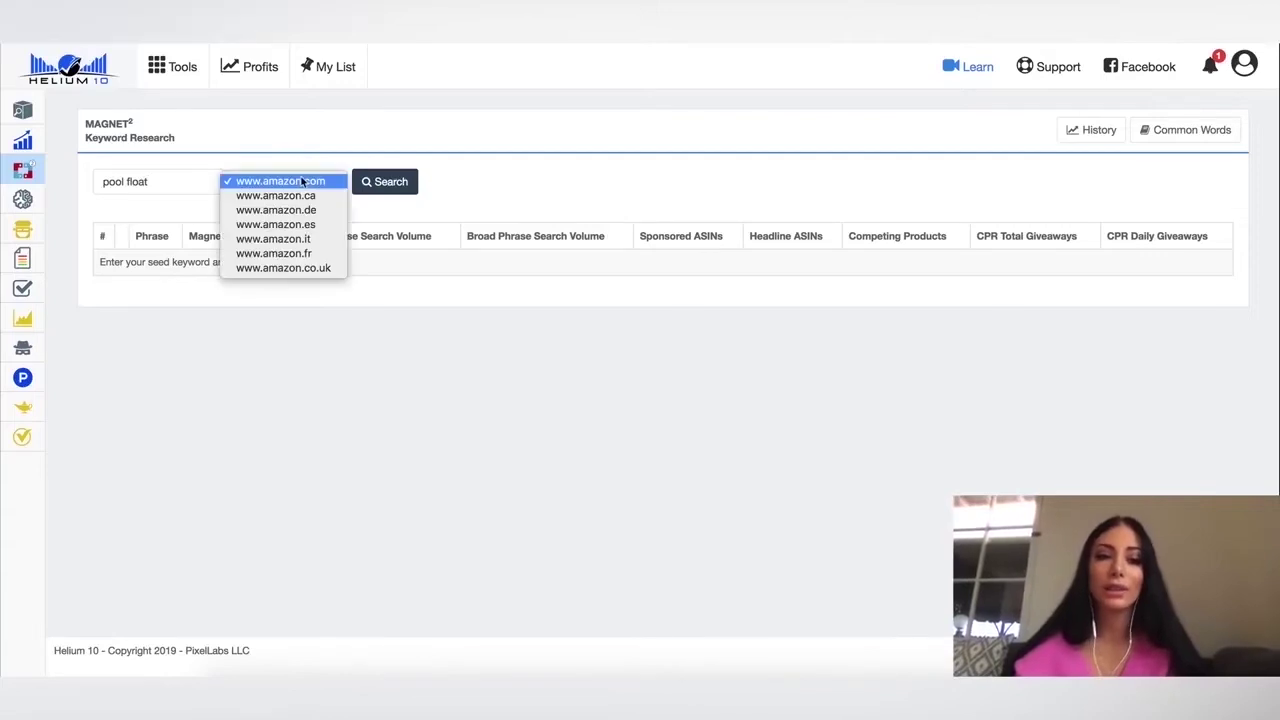
left_click(392, 183)
left_click(395, 185)
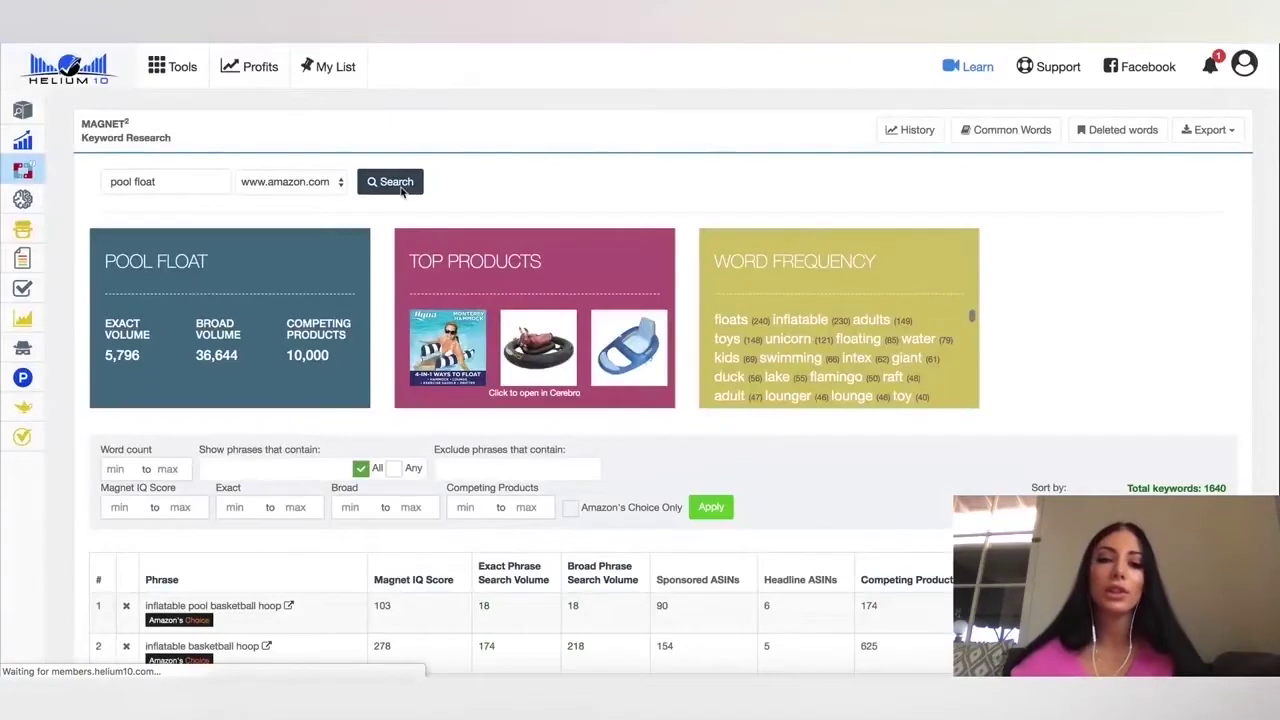
Look through the pool float keyword summary and phrase table, highlighting the phrase "inflatable pool basketball hoop"
scroll(219, 282, "down", 1)
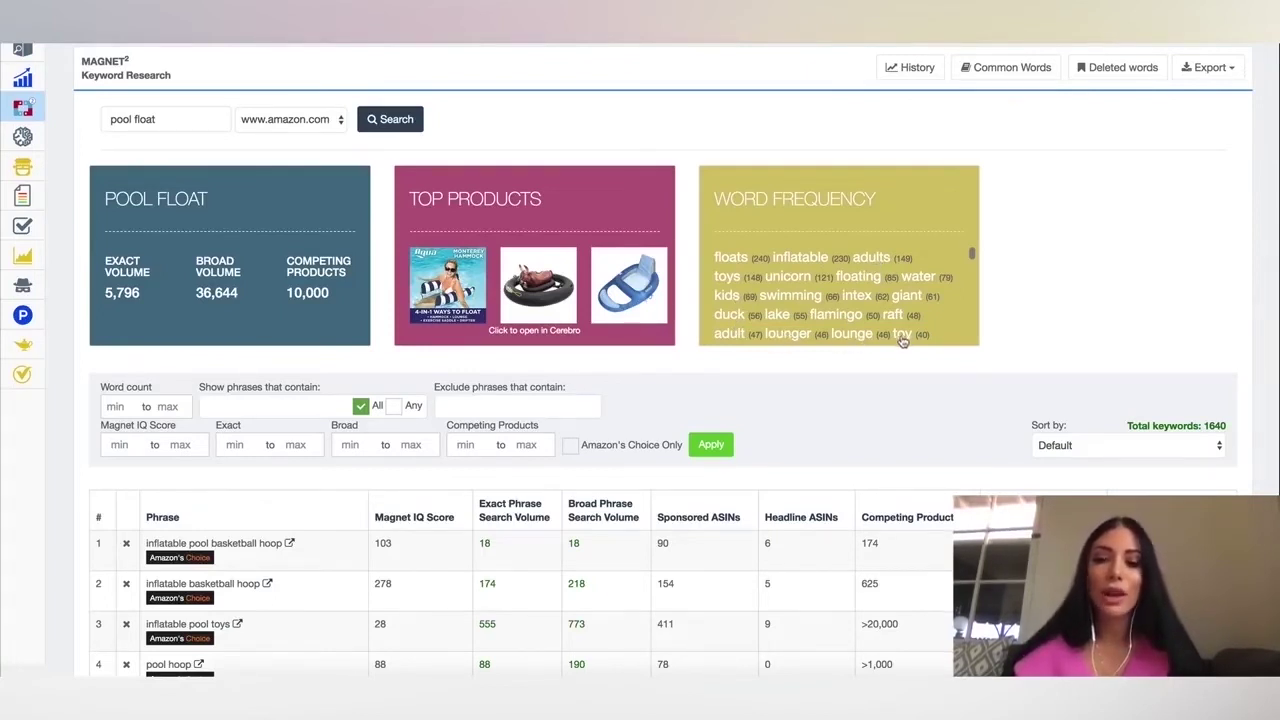
scroll(566, 330, "down", 2)
scroll(566, 330, "down", 2)
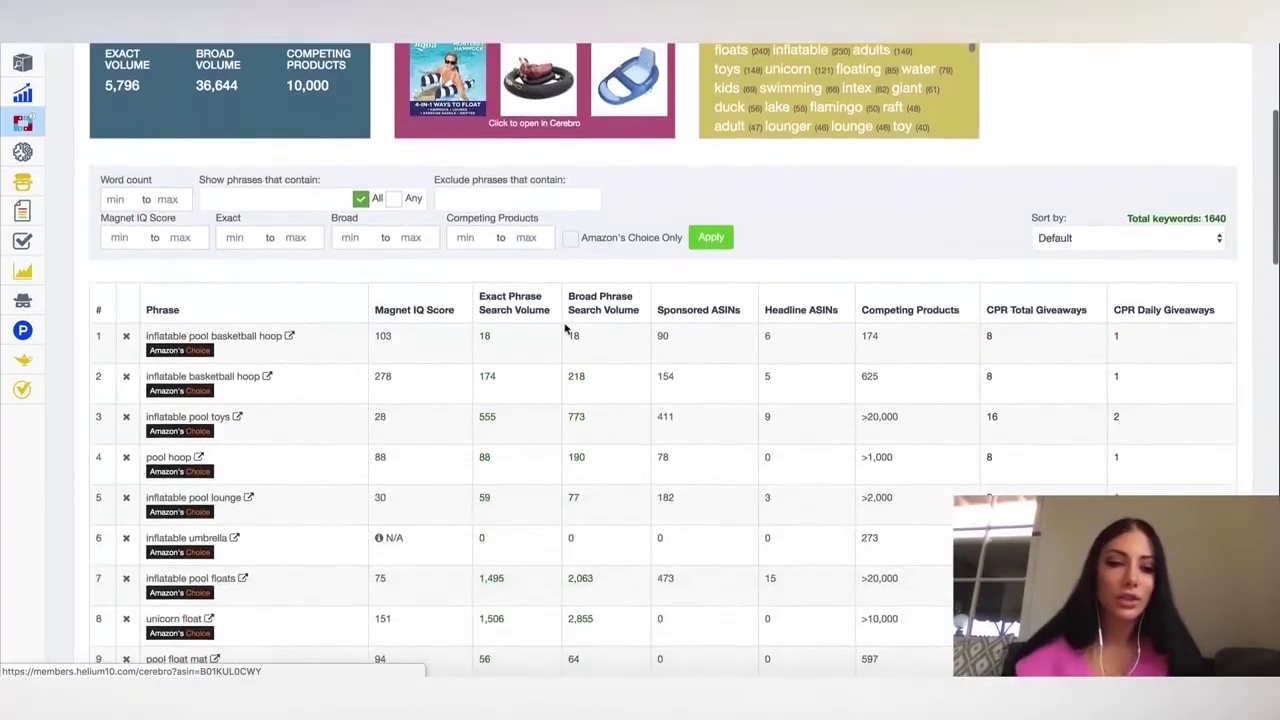
scroll(303, 321, "down", 1)
scroll(303, 321, "down", 1)
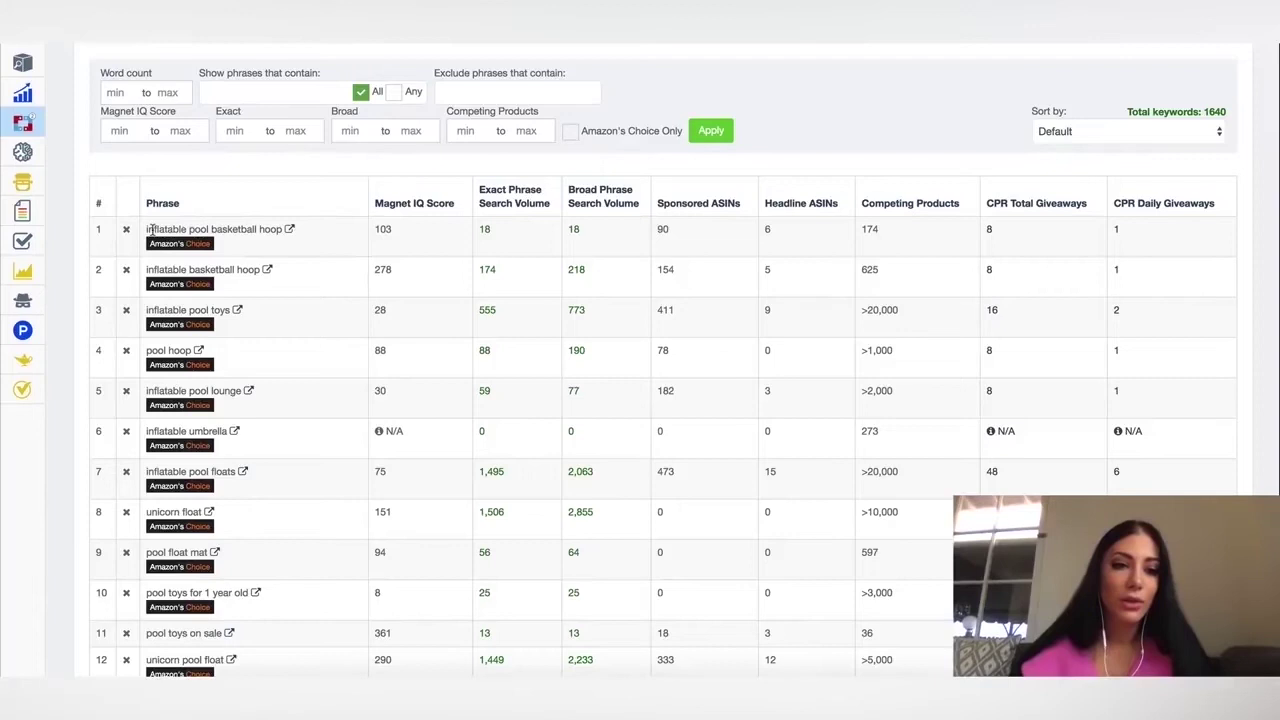
left_click_drag(147, 229, 279, 232)
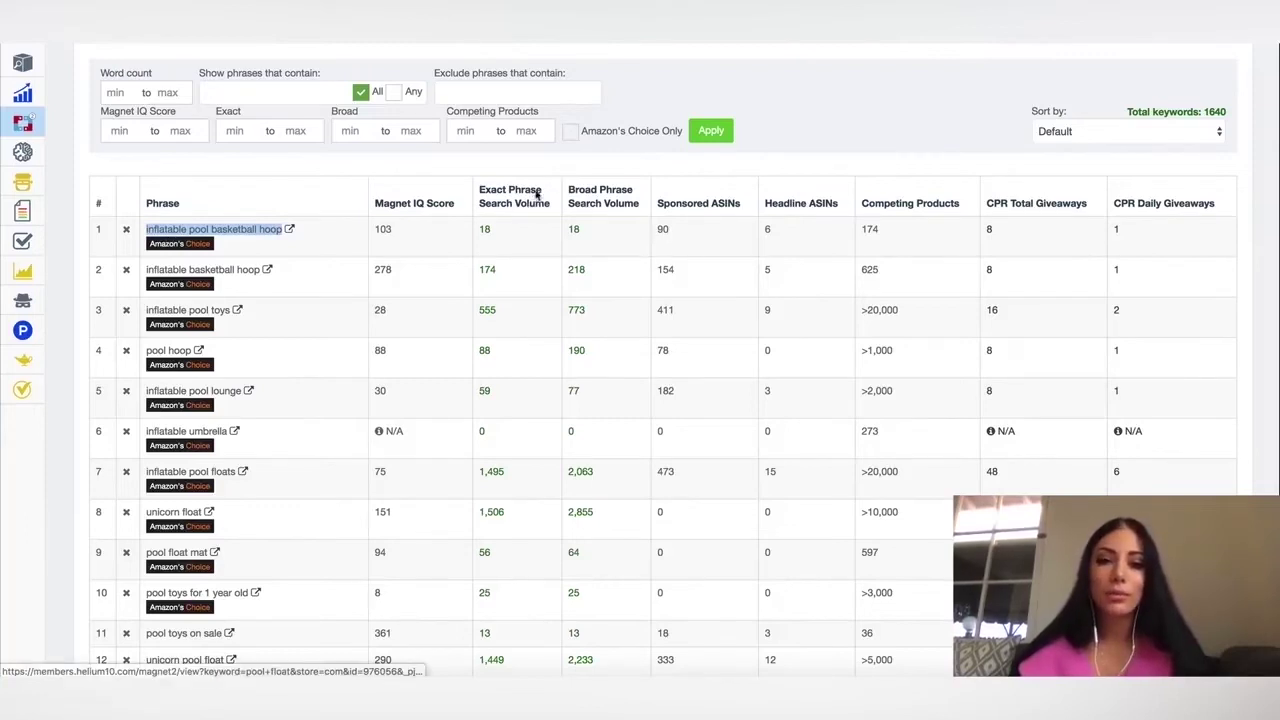
Sort the keyword phrases by Magnet IQ Score from high to low and look through the highest-scoring phrases
left_click(418, 207)
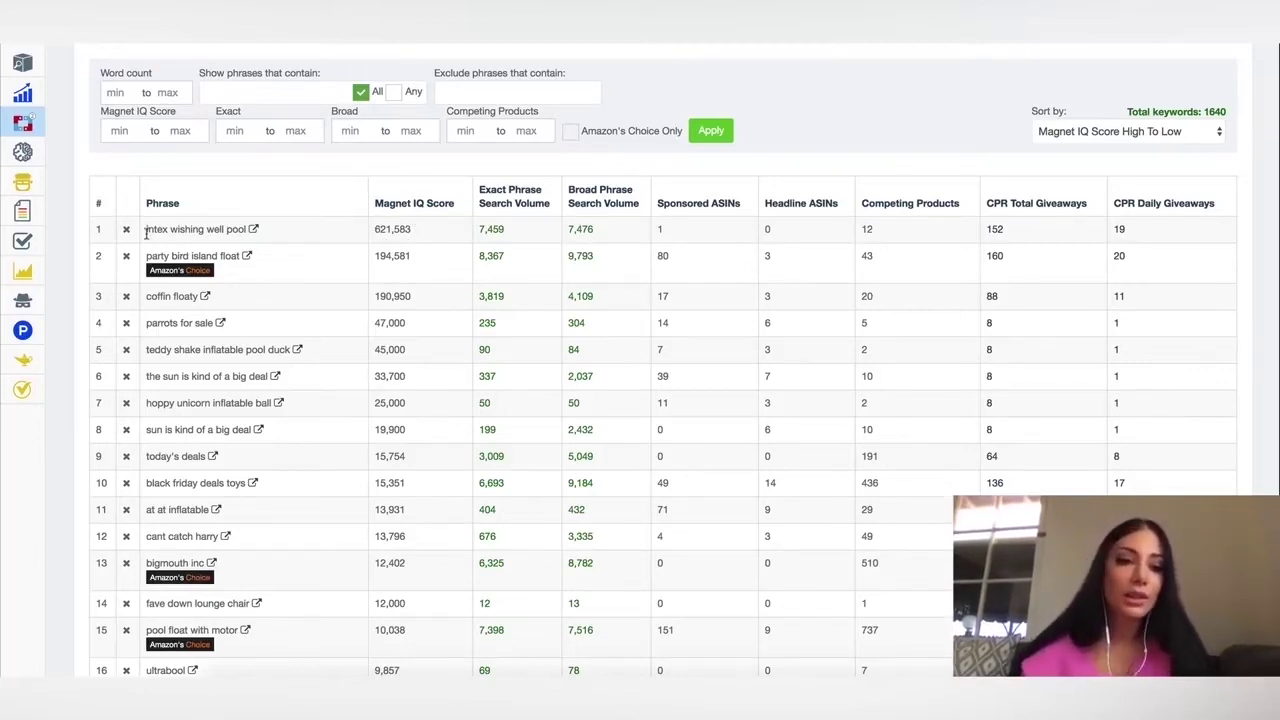
left_click_drag(157, 230, 250, 229)
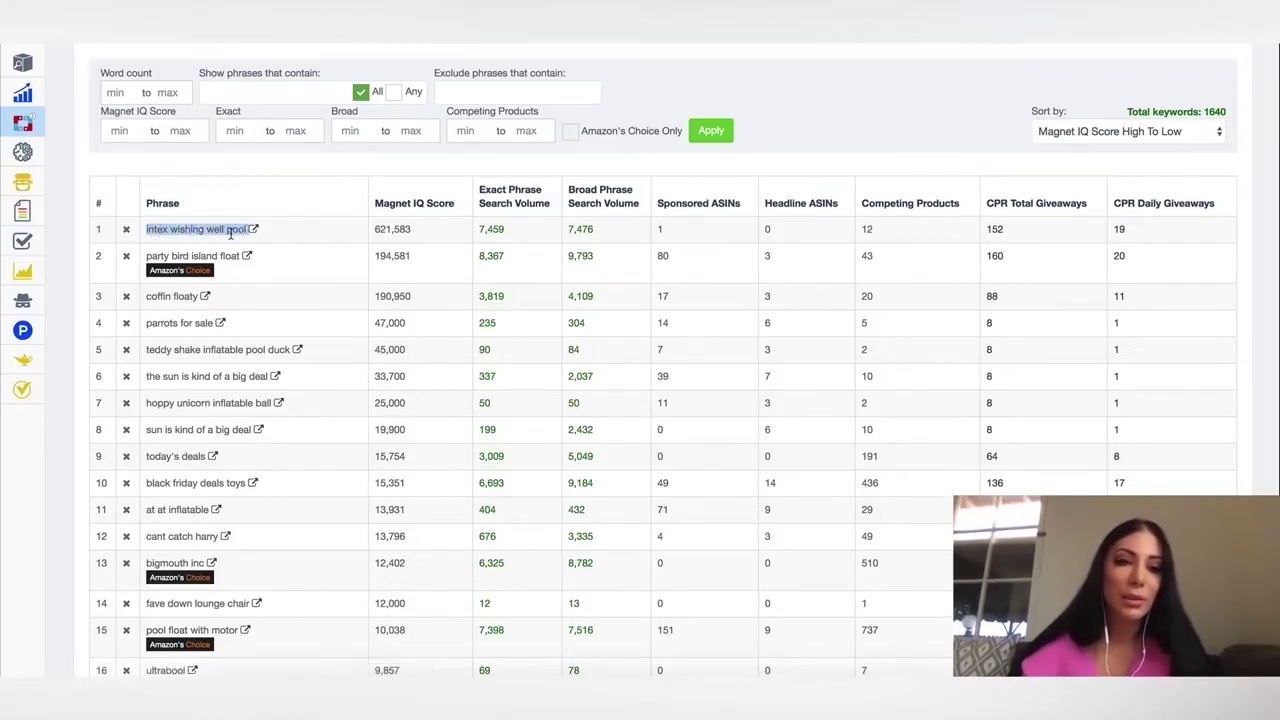
scroll(203, 307, "down", 2)
scroll(203, 310, "down", 1)
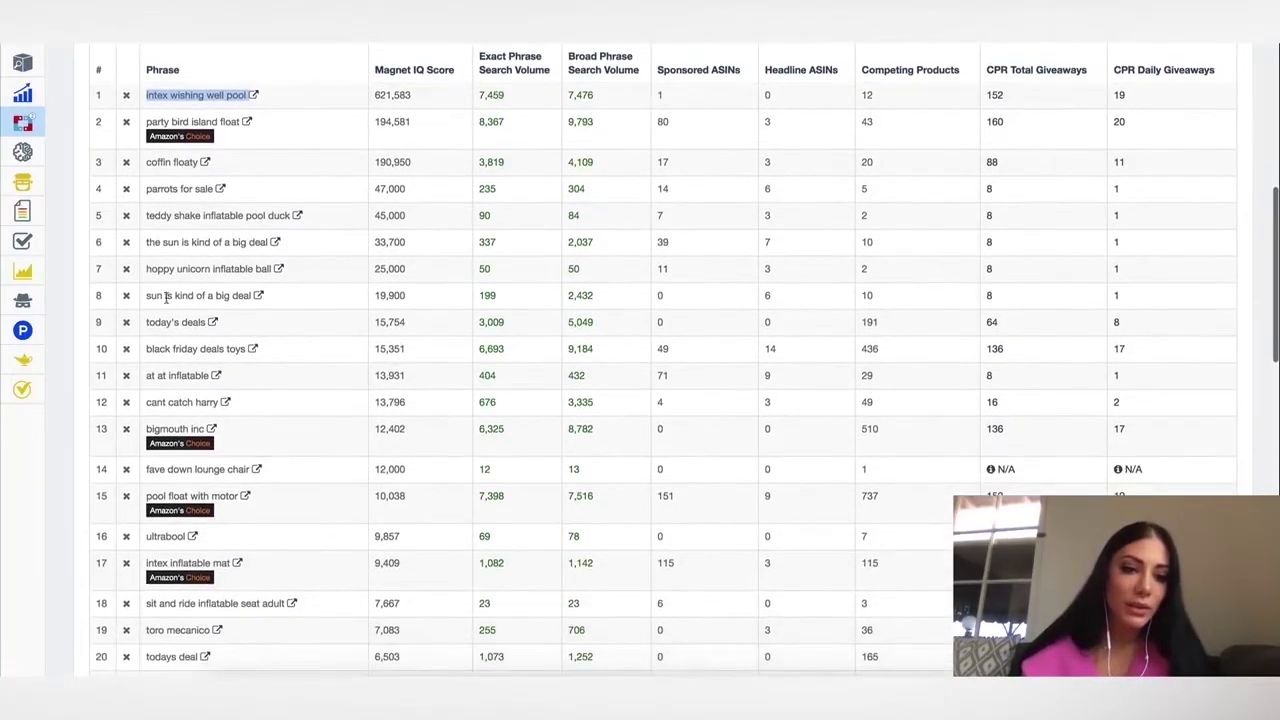
scroll(166, 364, "down", 1)
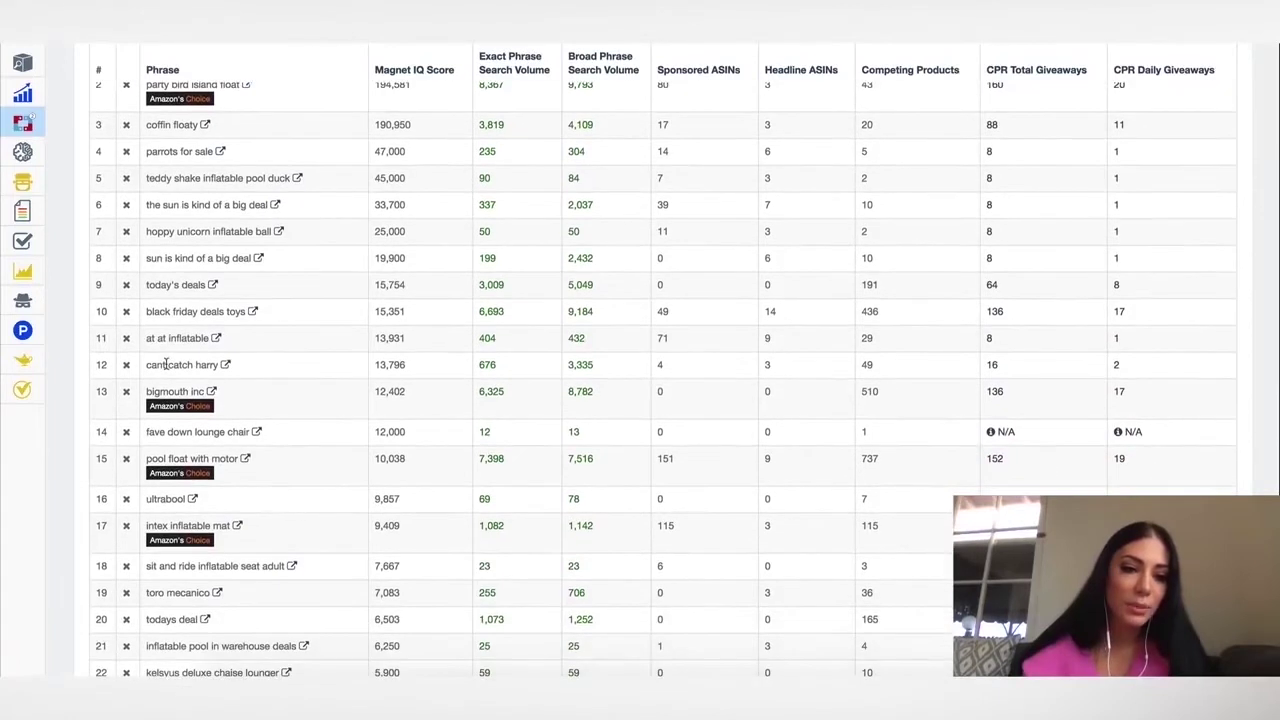
scroll(166, 364, "down", 2)
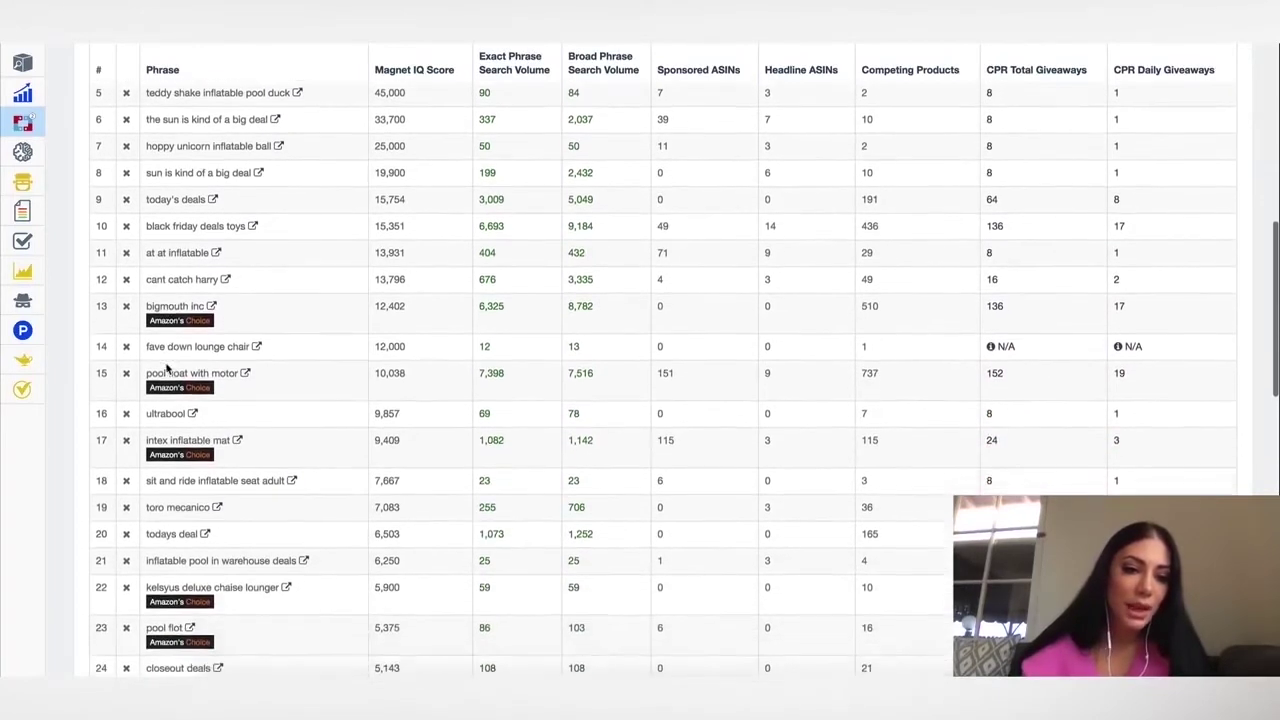
Look through the lower-scoring pool float phrases, highlighting "inflatable pool in warehouse deals", "pool flooties" and "pool basketball hoop"
scroll(166, 368, "down", 2)
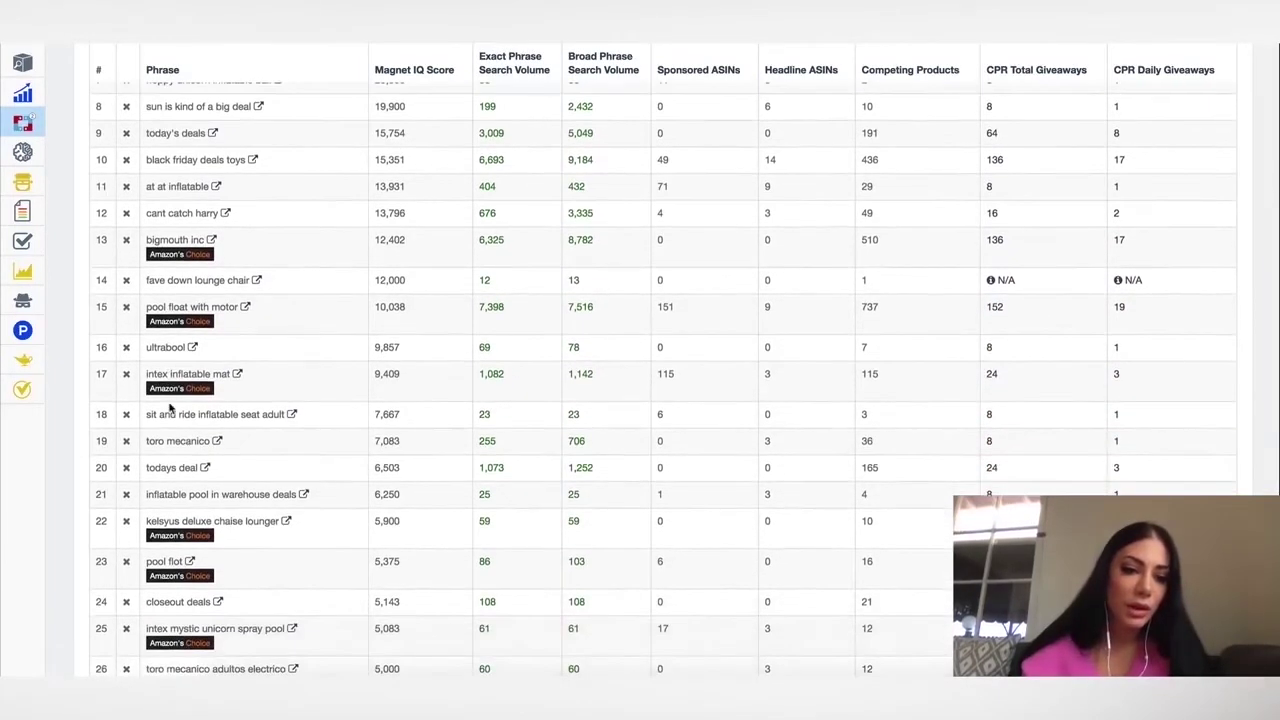
scroll(168, 410, "down", 3)
scroll(166, 412, "down", 3)
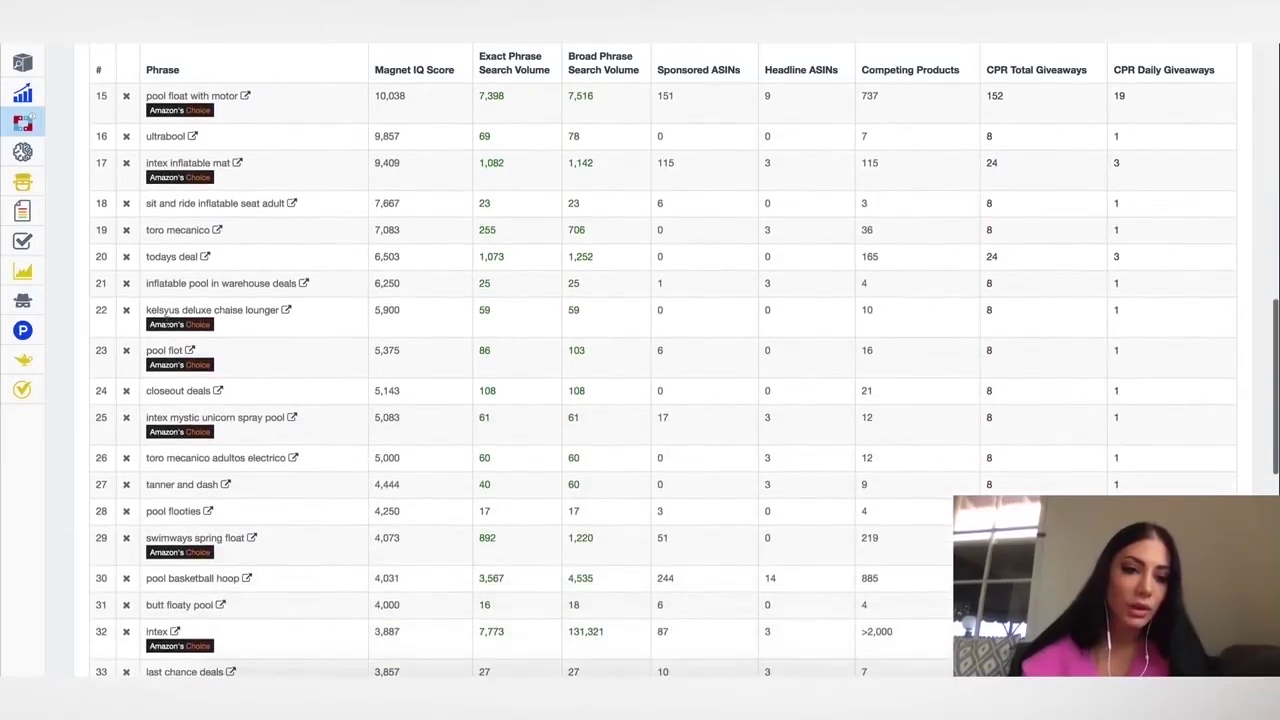
triple_click(278, 282)
scroll(229, 372, "down", 2)
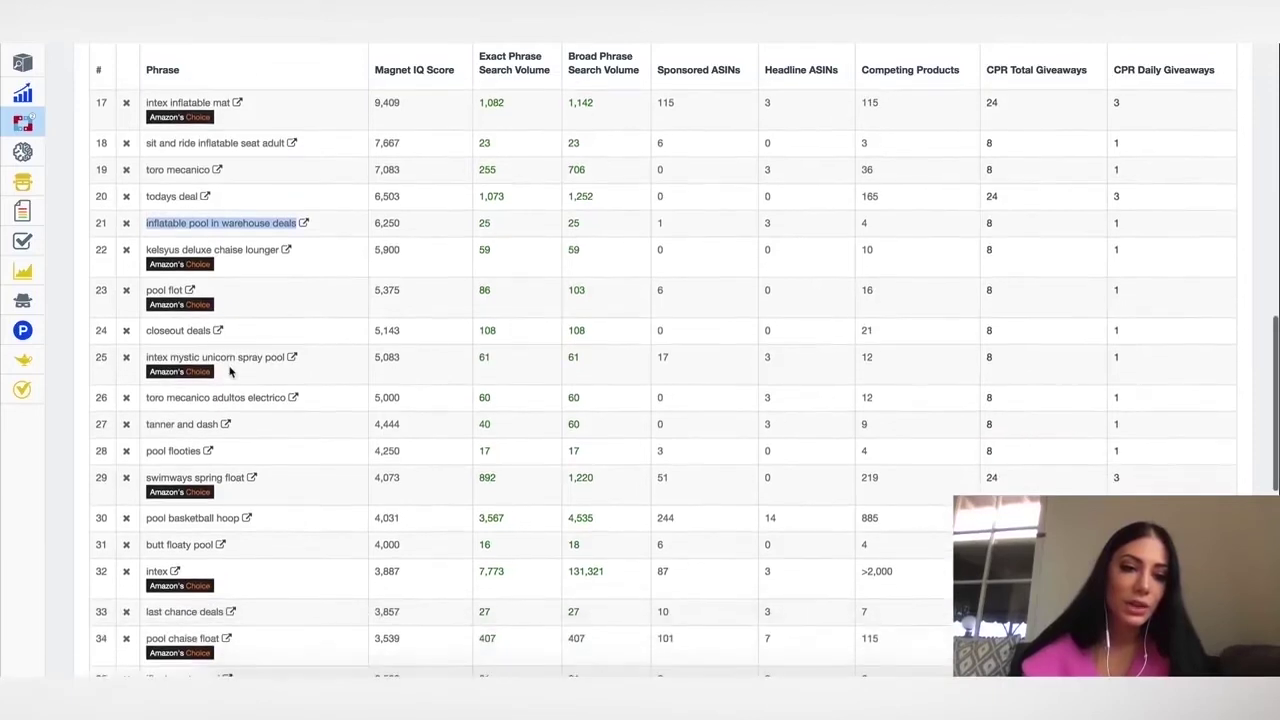
scroll(229, 372, "down", 1)
left_click_drag(149, 414, 198, 413)
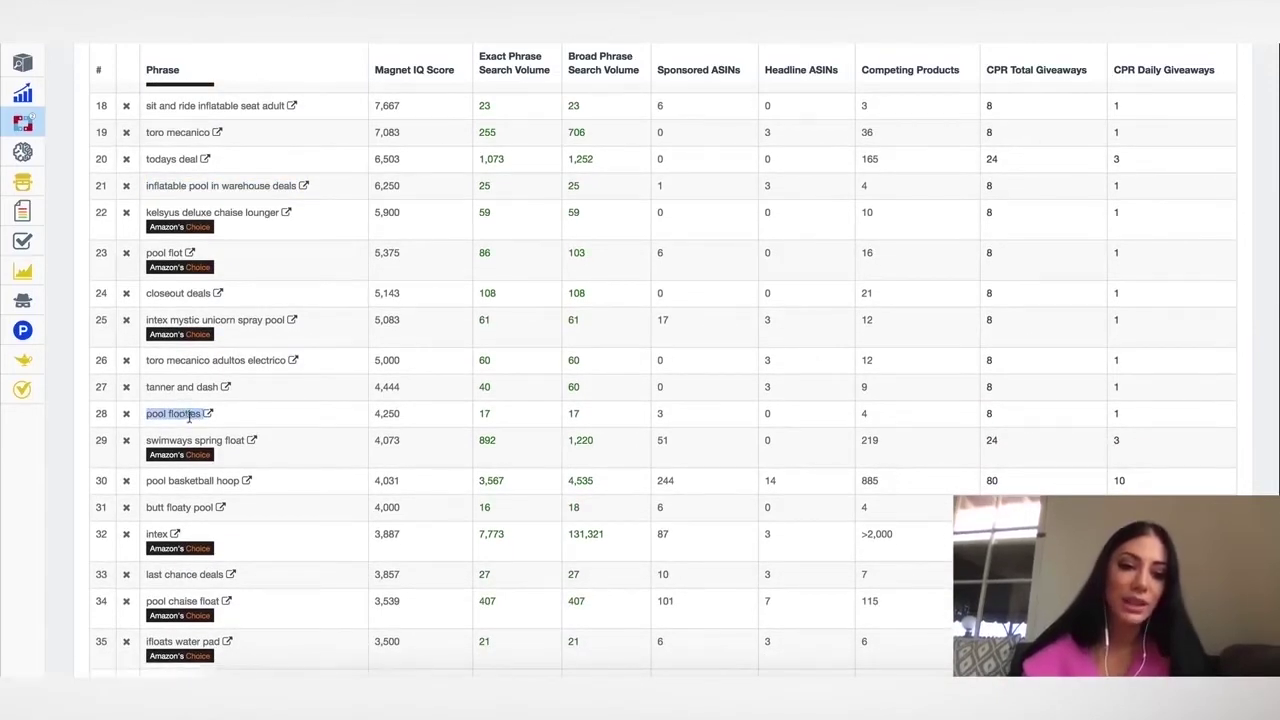
scroll(180, 418, "down", 1)
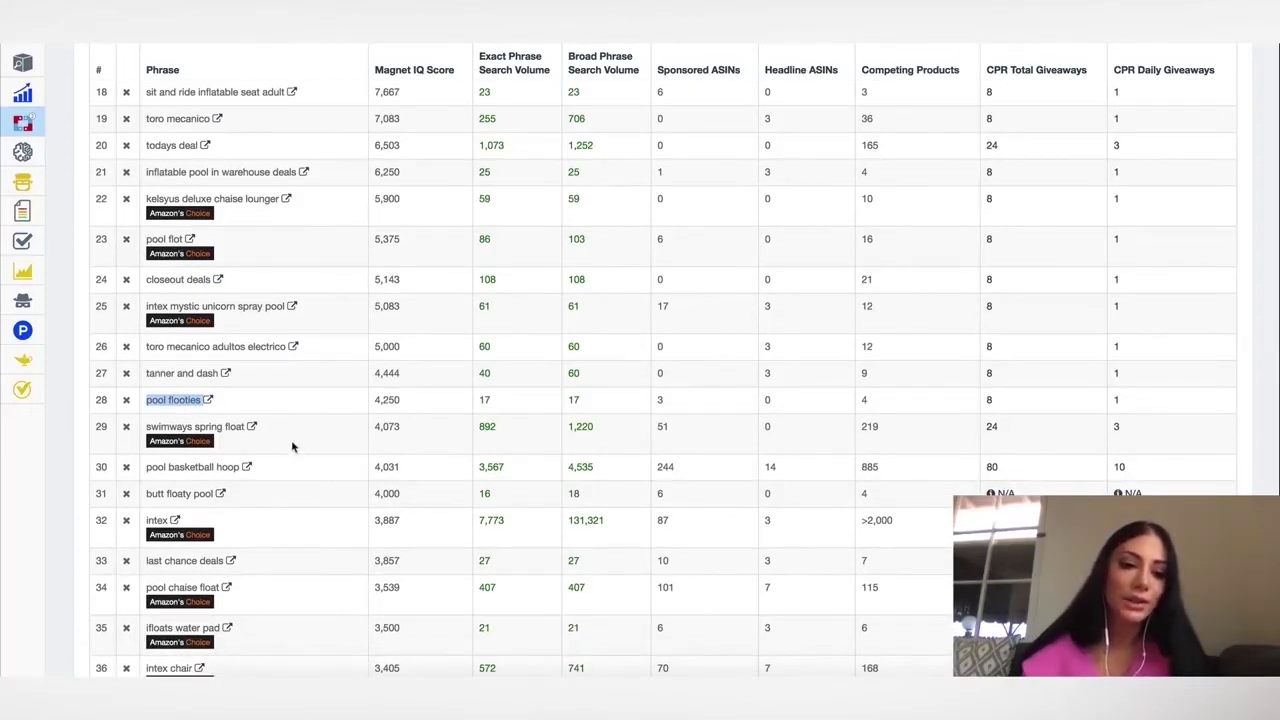
left_click_drag(146, 467, 234, 467)
Sort the keyword phrases by exact search volume from high to low and look through the most-searched phrases
scroll(234, 467, "up", 10)
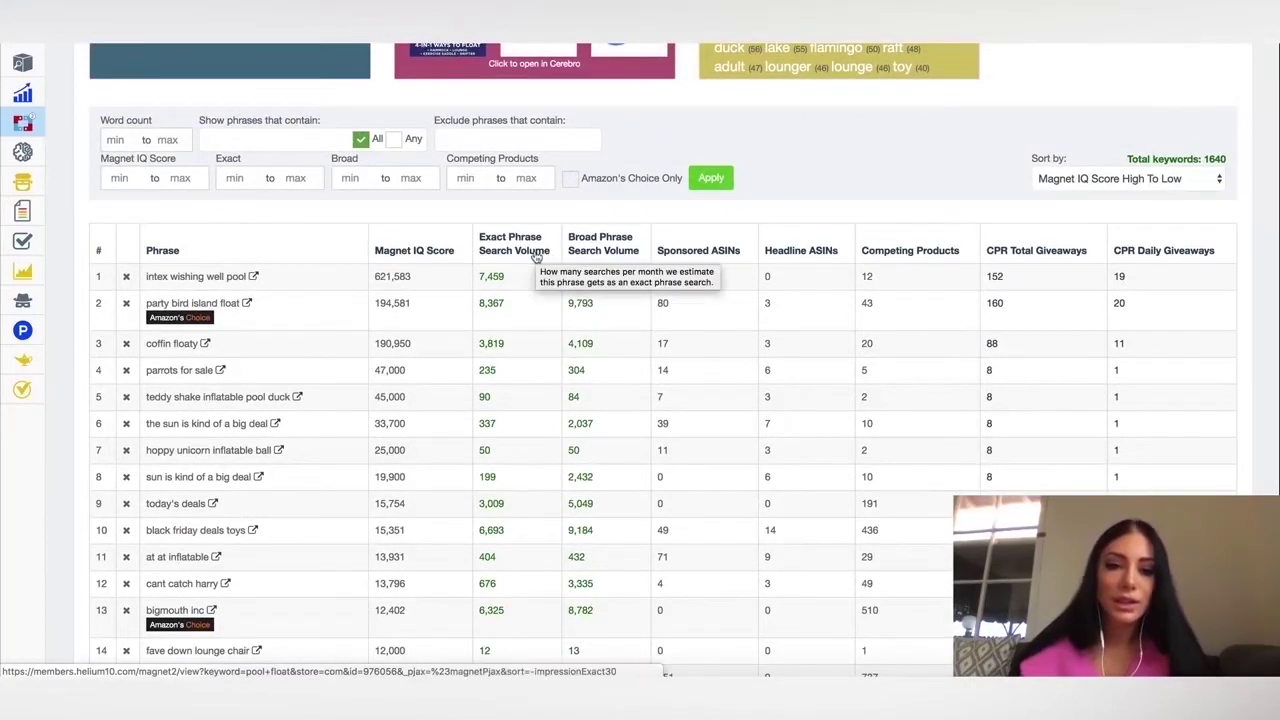
mouse_move(601, 259)
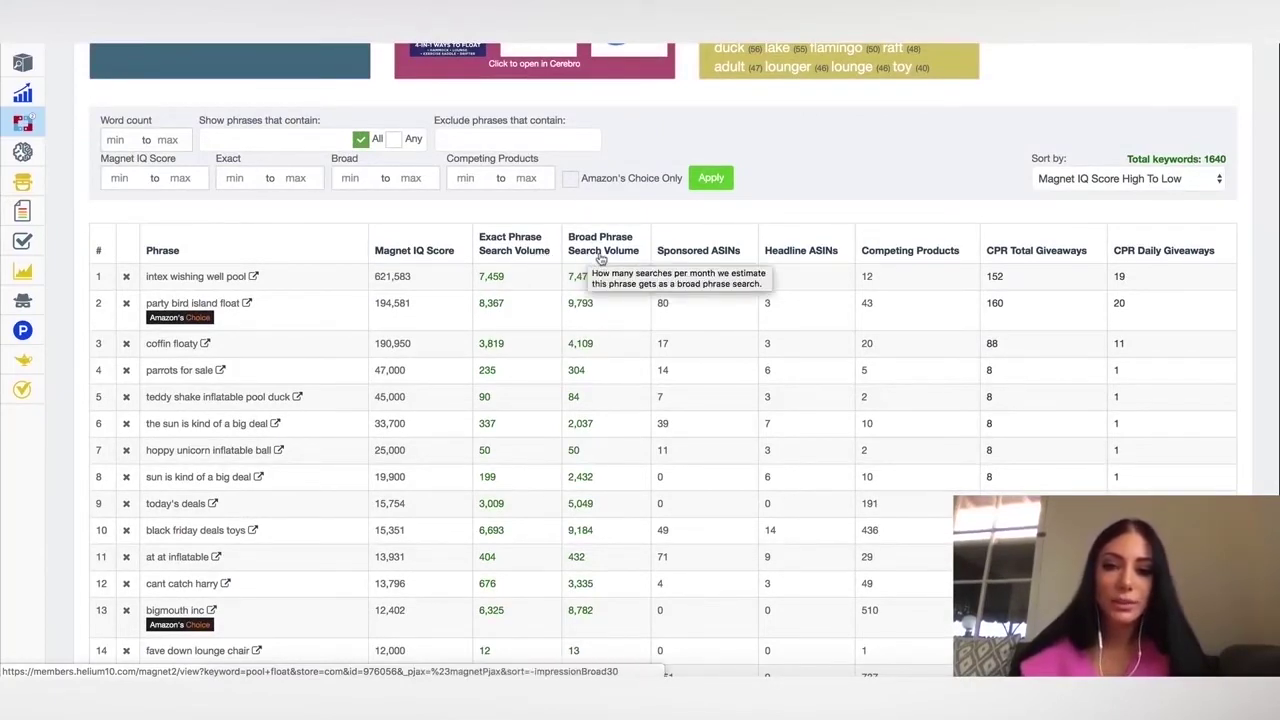
scroll(601, 259, "up", 1)
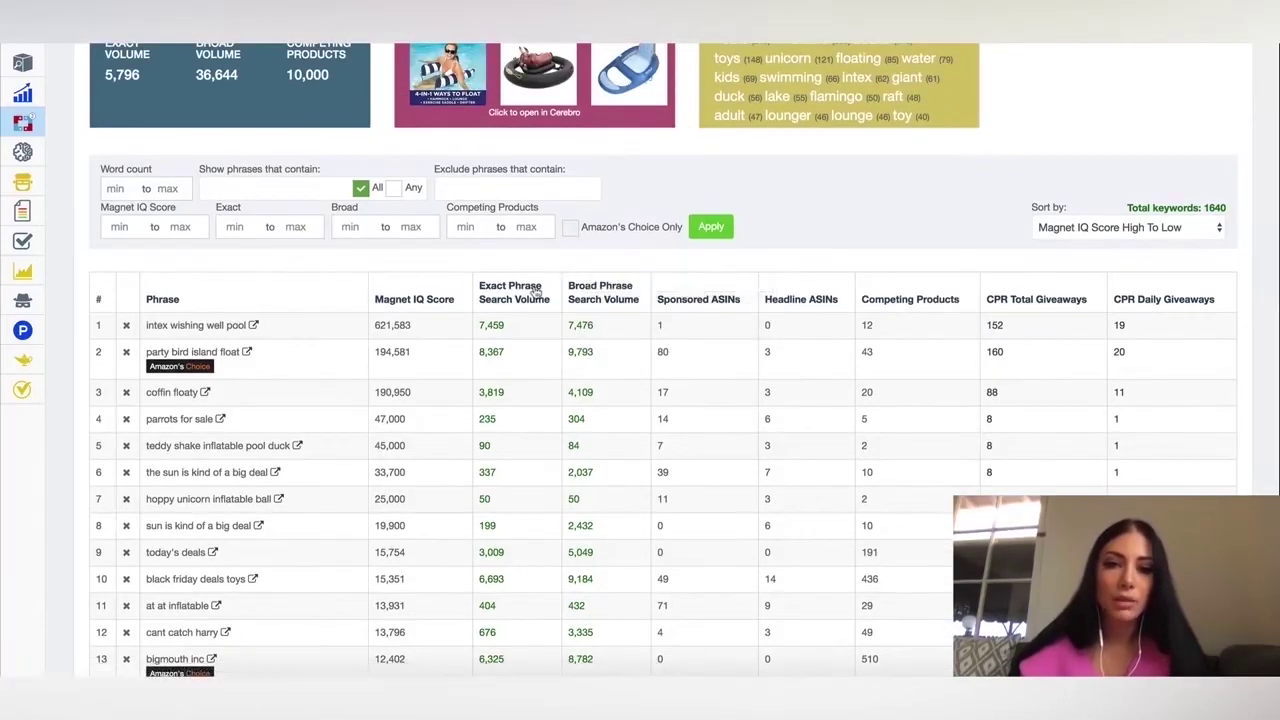
left_click(536, 289)
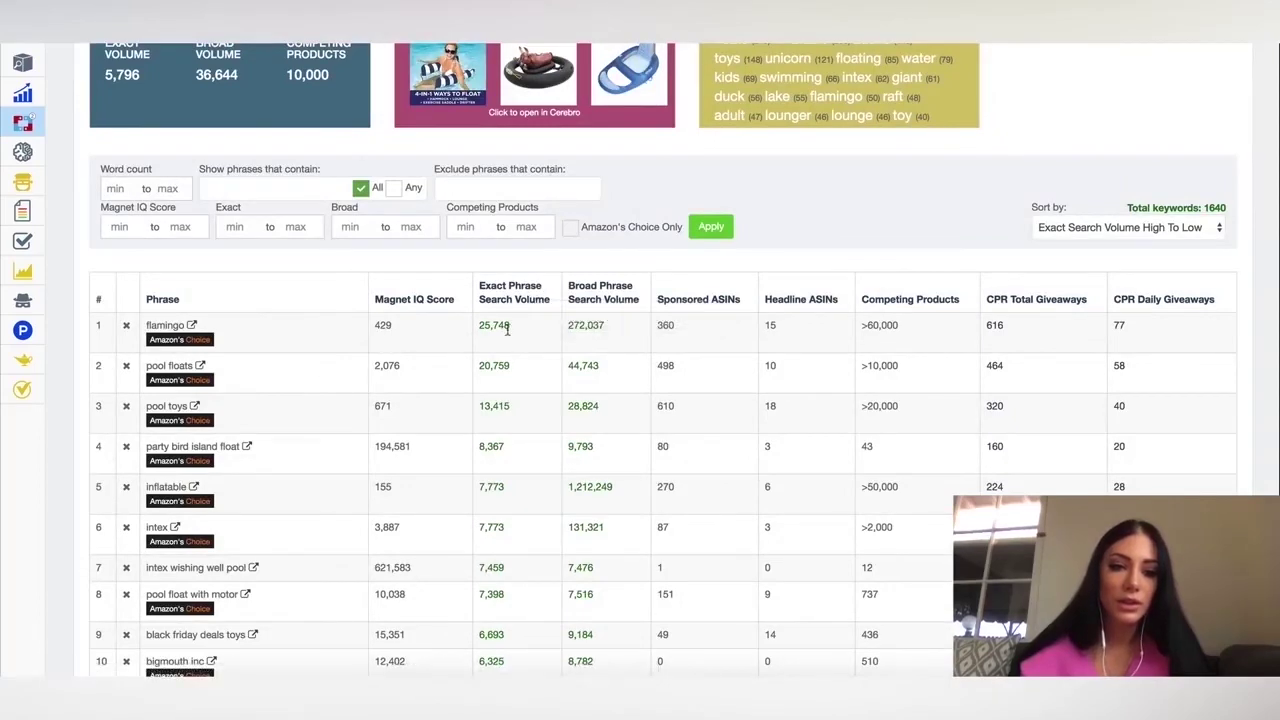
scroll(505, 326, "down", 2)
Return to the Helium 10 tools overview and look over the available tools
scroll(507, 336, "up", 4)
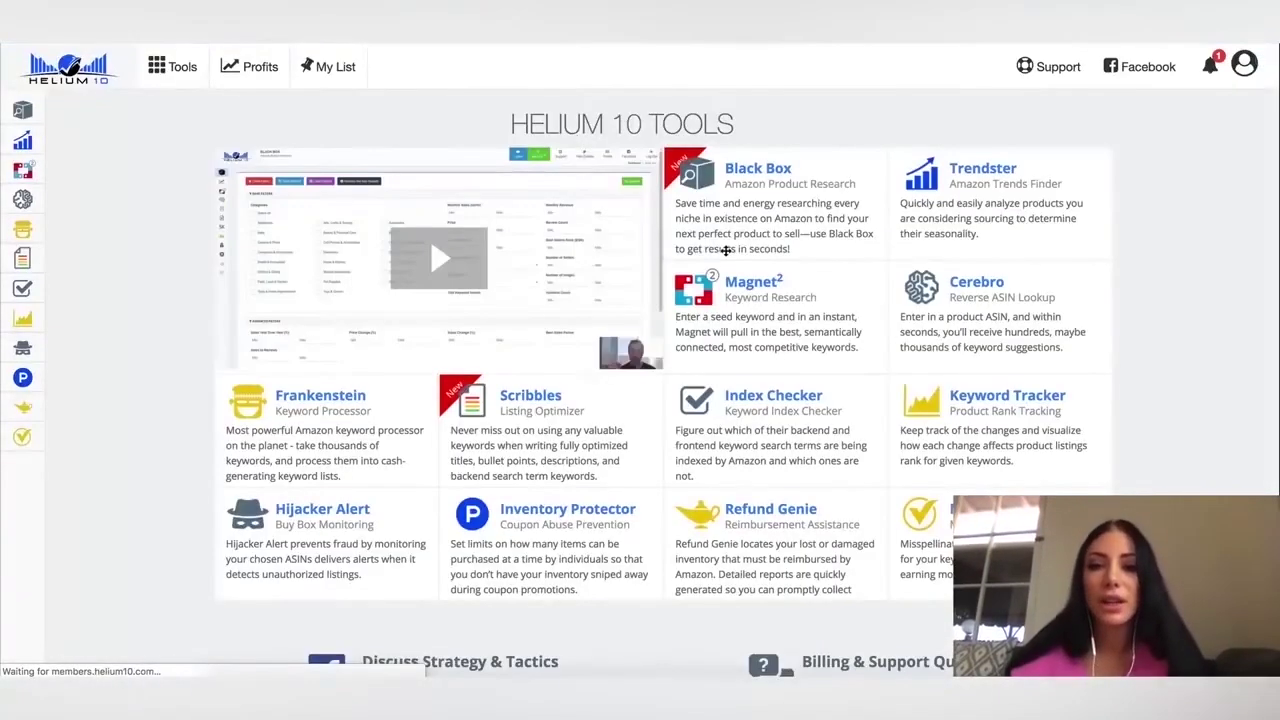
scroll(850, 360, "down", 1)
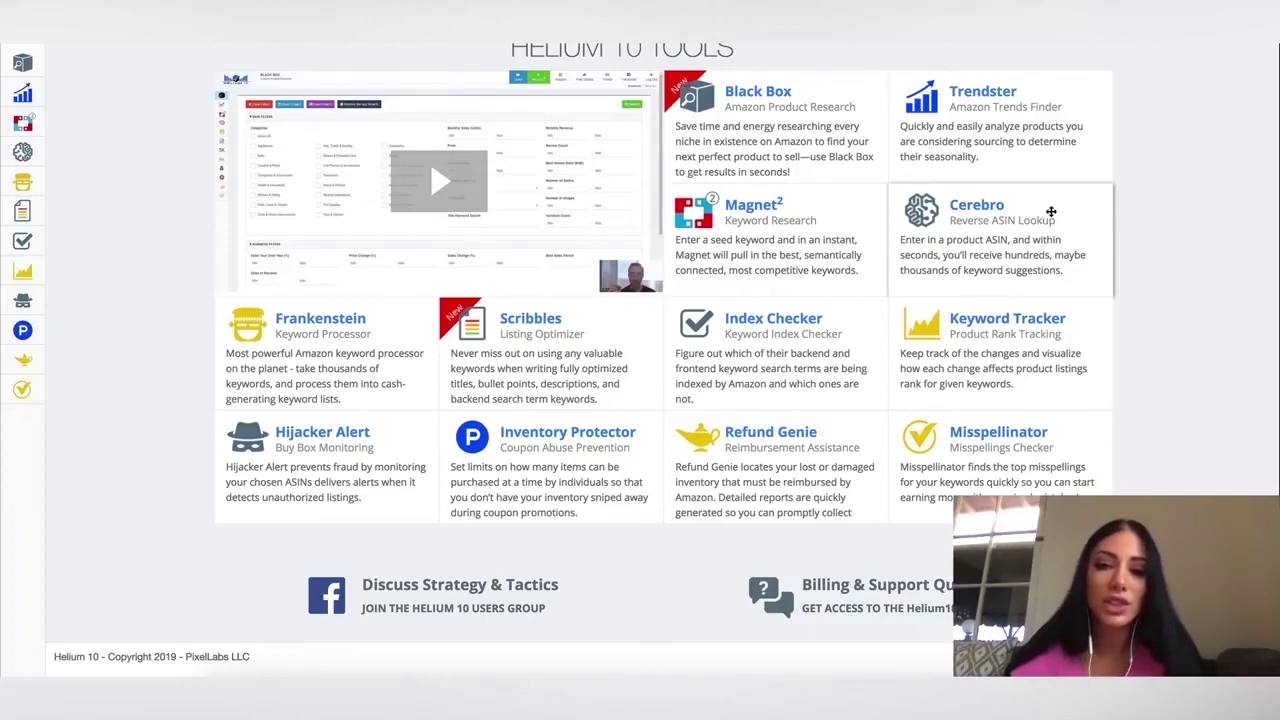
scroll(615, 420, "up", 2)
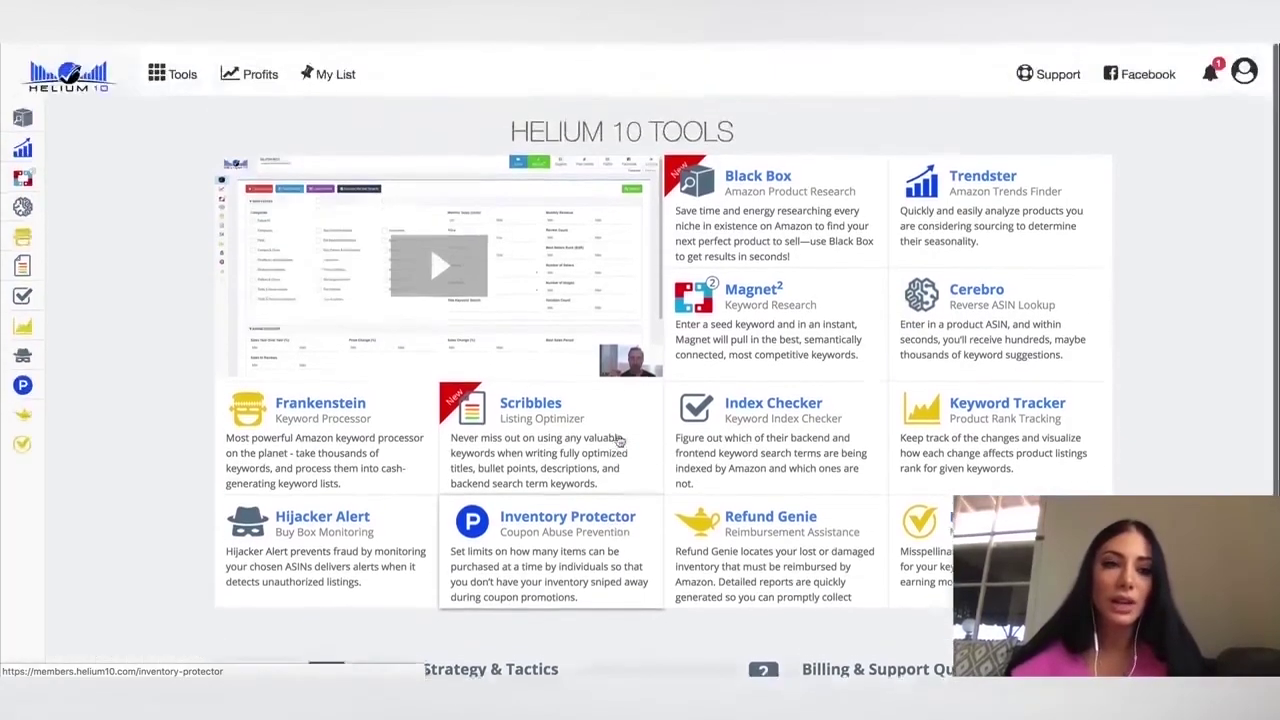